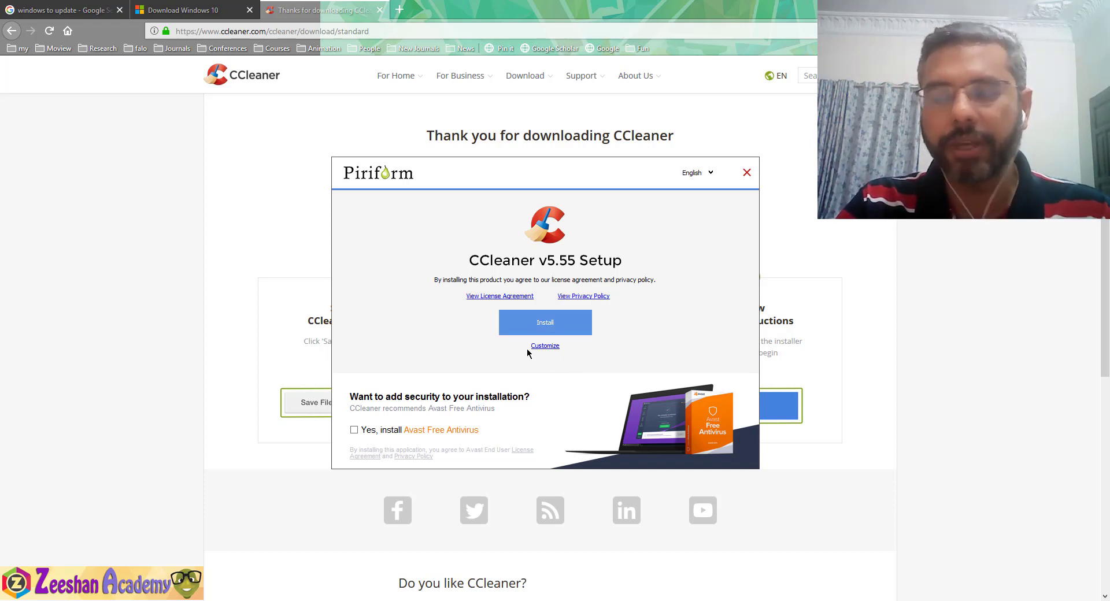
Step: Install CCleaner v5.55 without the Avast Free Antivirus offer and launch the program once setup completes
key(Return)
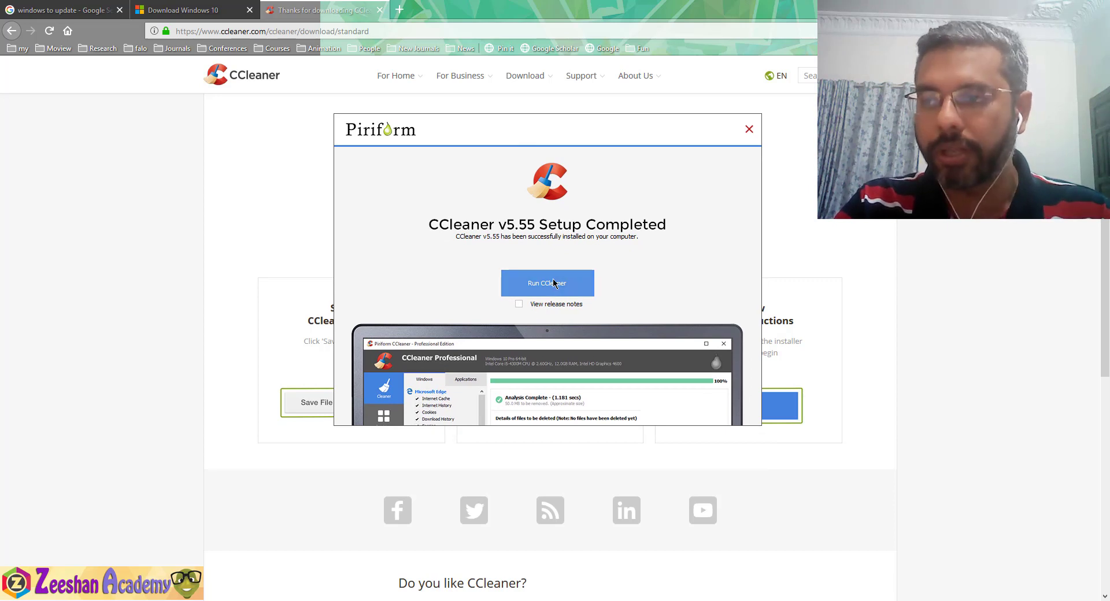
click(563, 294)
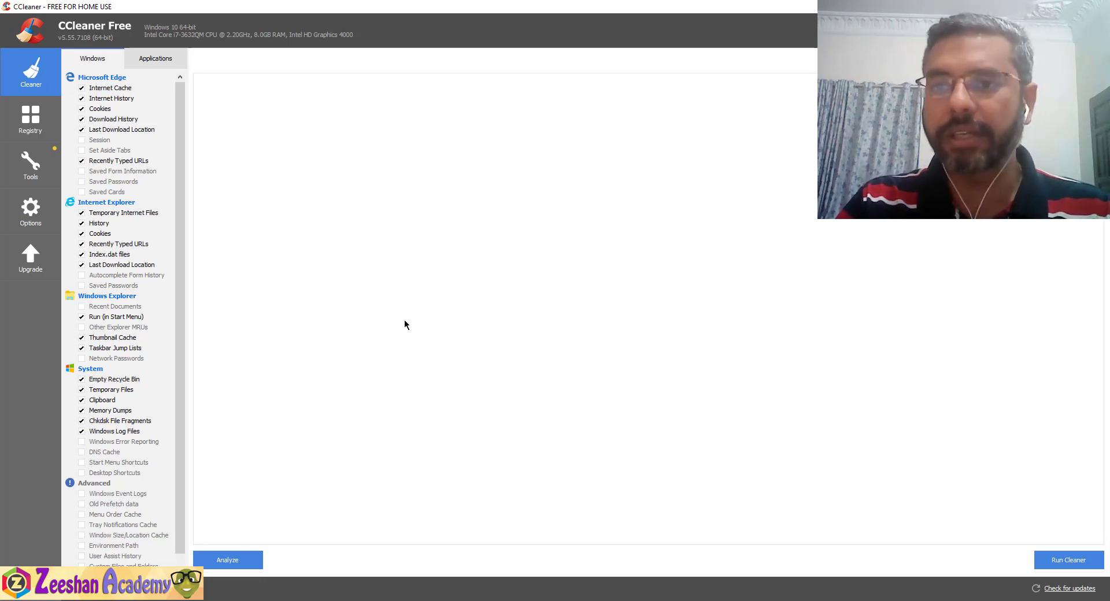
Step: Look through the registry cleaner and the uninstall, startup, browser plugin, disk analyzer, system restore and drive wiper tools
click(47, 129)
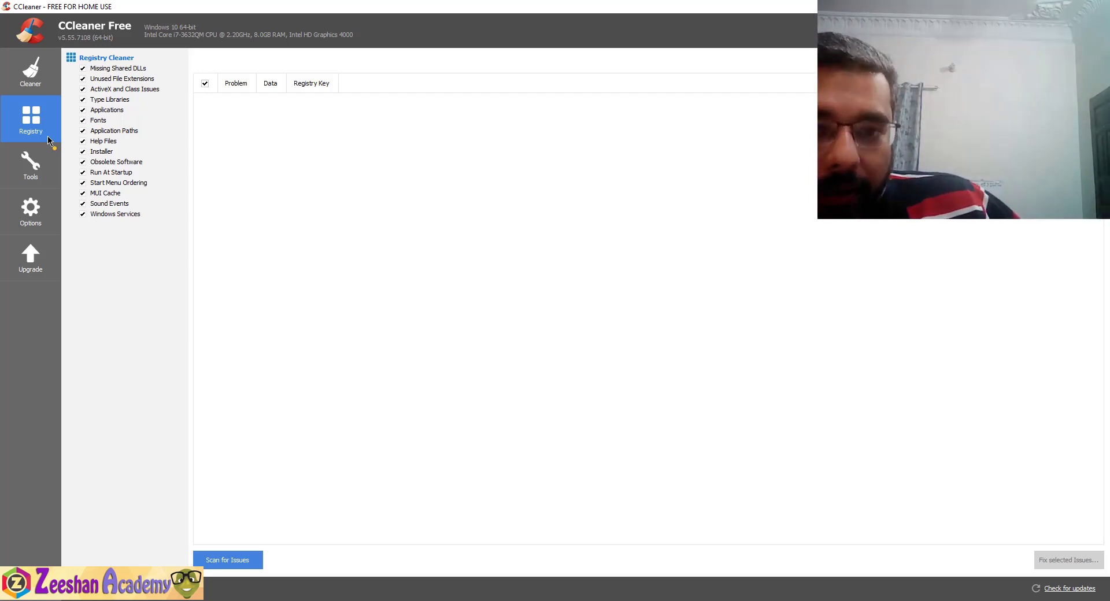
click(42, 162)
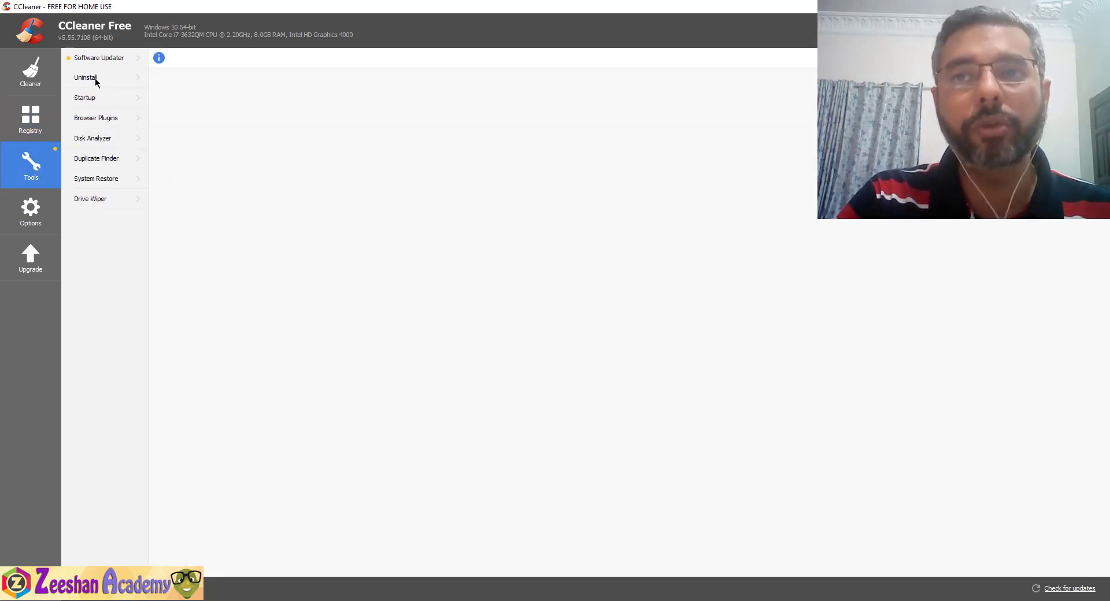
click(100, 77)
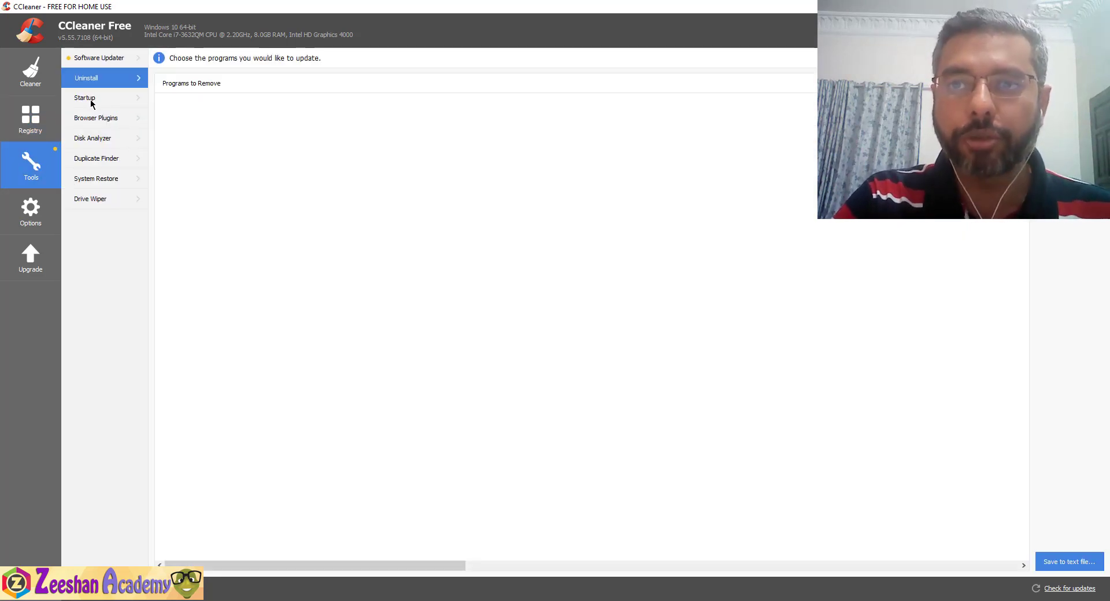
click(97, 99)
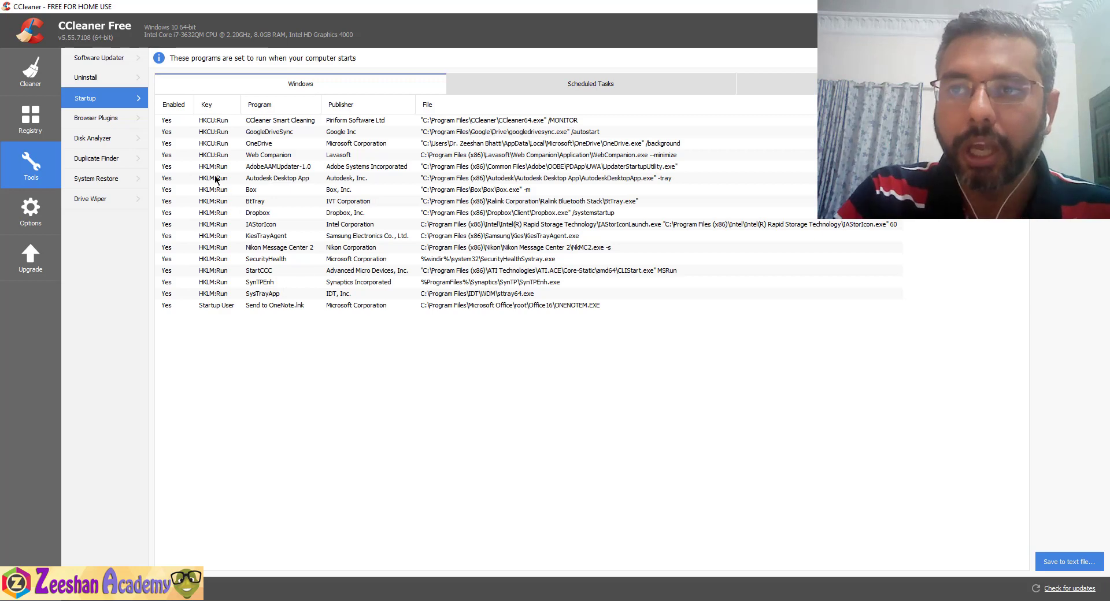
click(107, 125)
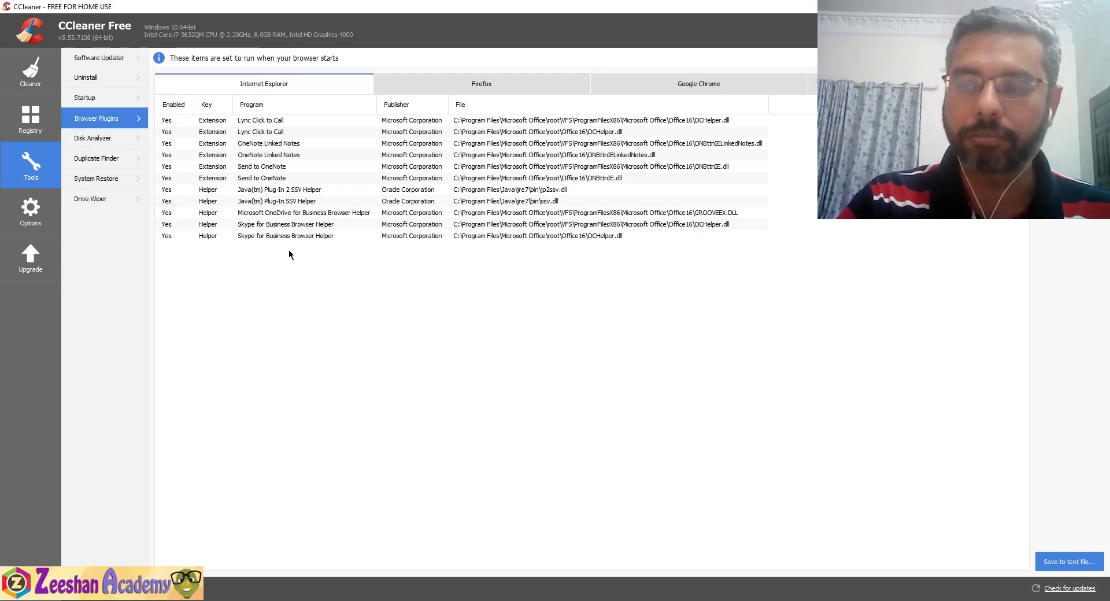
key(ctrl+a)
right_click(211, 241)
key(Escape)
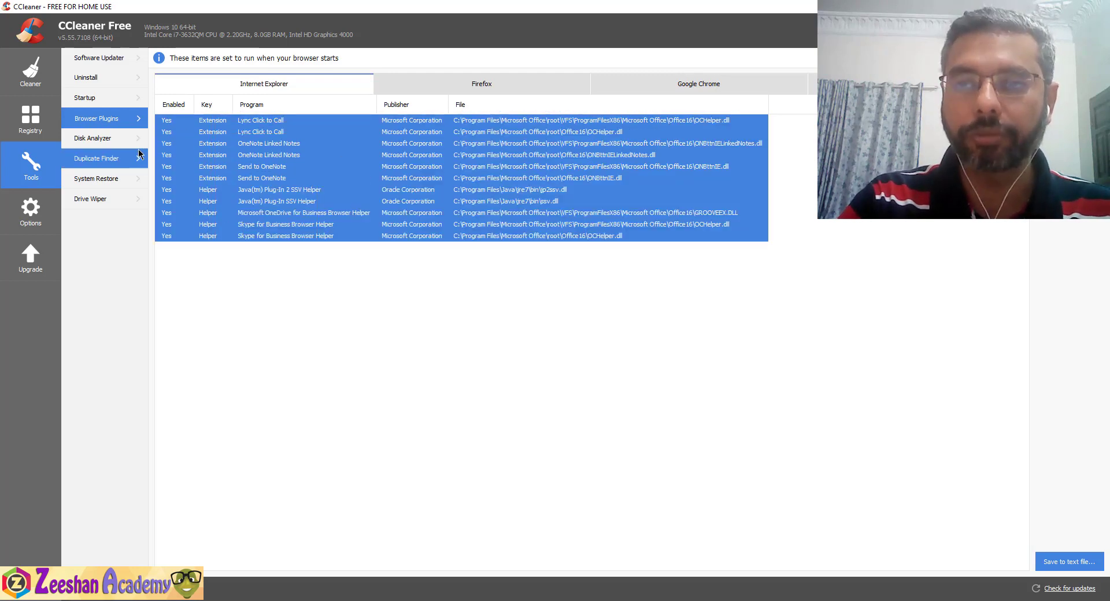
click(116, 139)
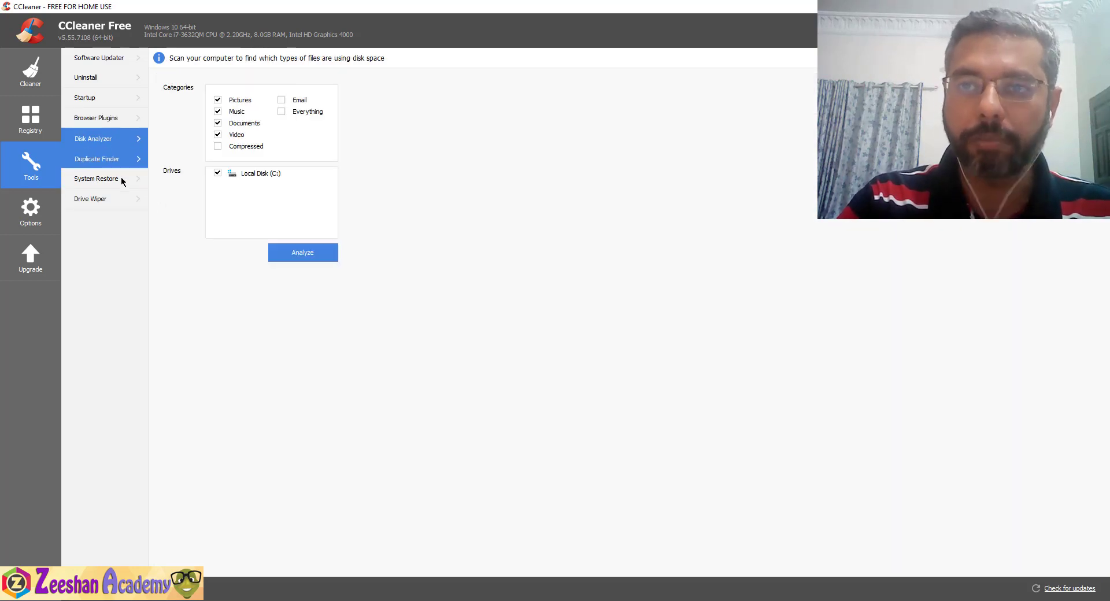
click(102, 184)
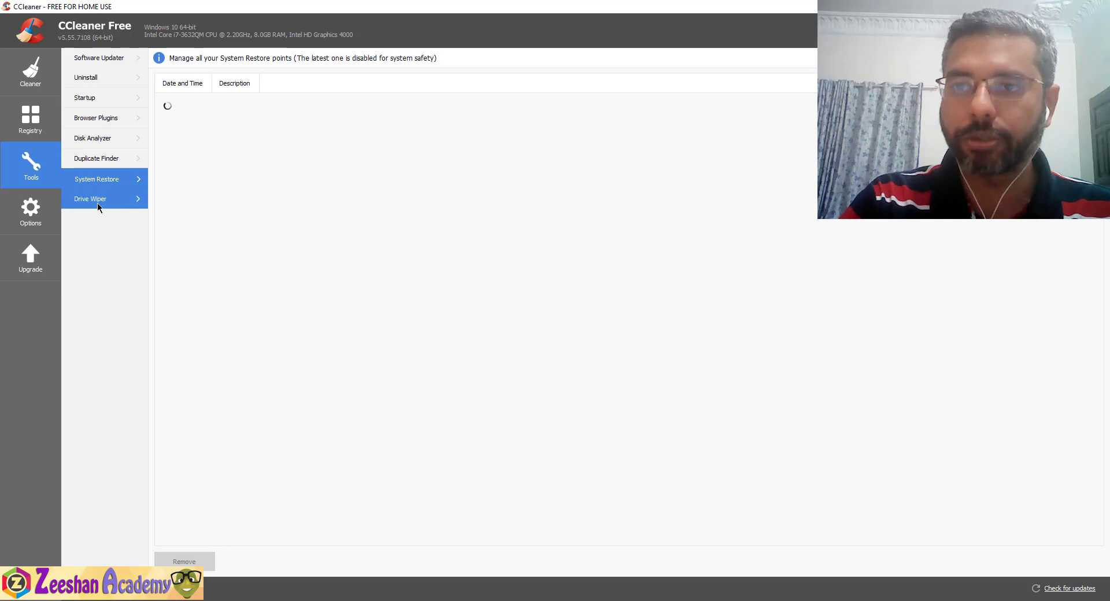
click(97, 202)
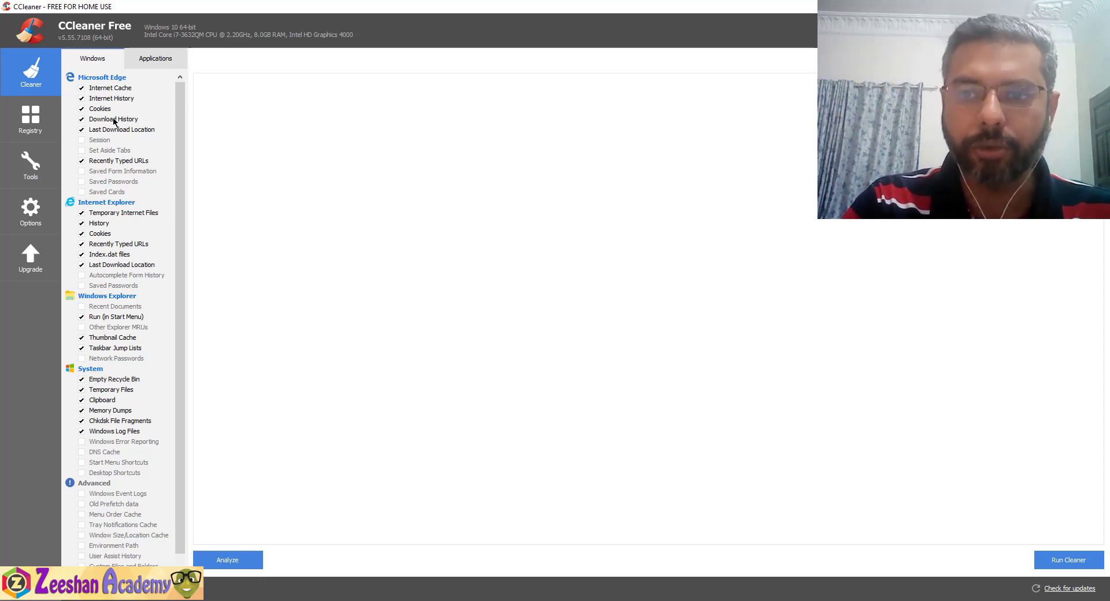
Step: Analyze the system for junk files with the default selections, forcing Microsoft Edge to close, and clean the files from the analysis
click(227, 563)
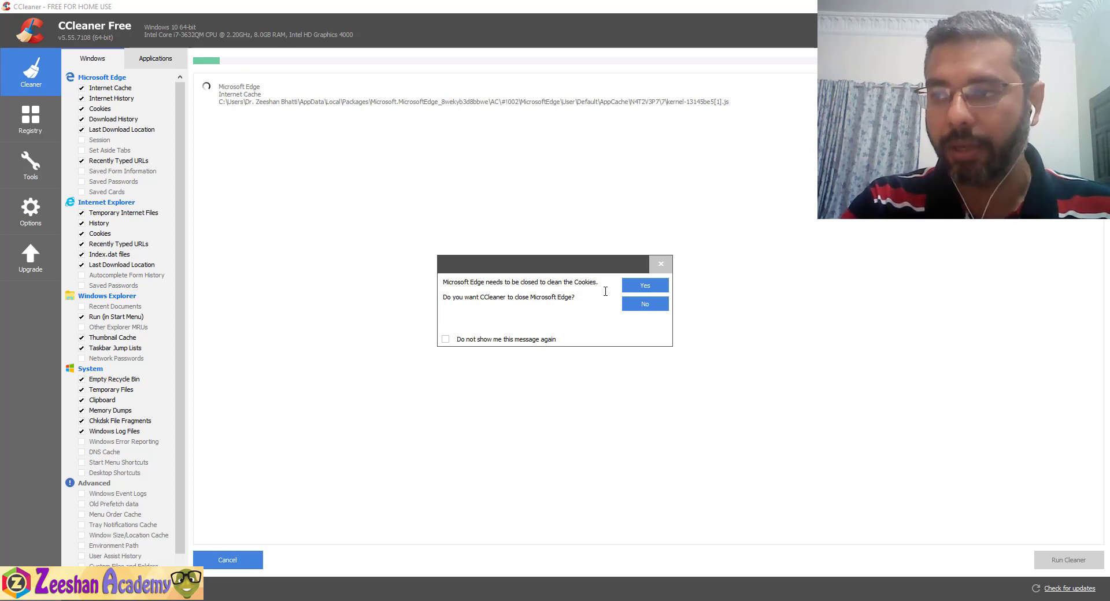
click(649, 291)
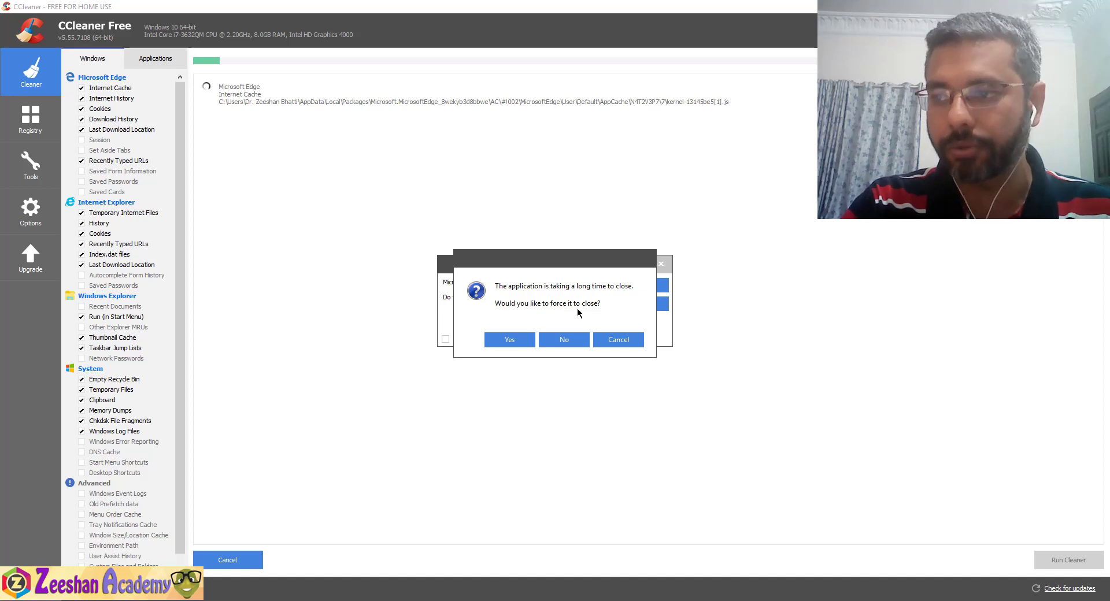
click(520, 339)
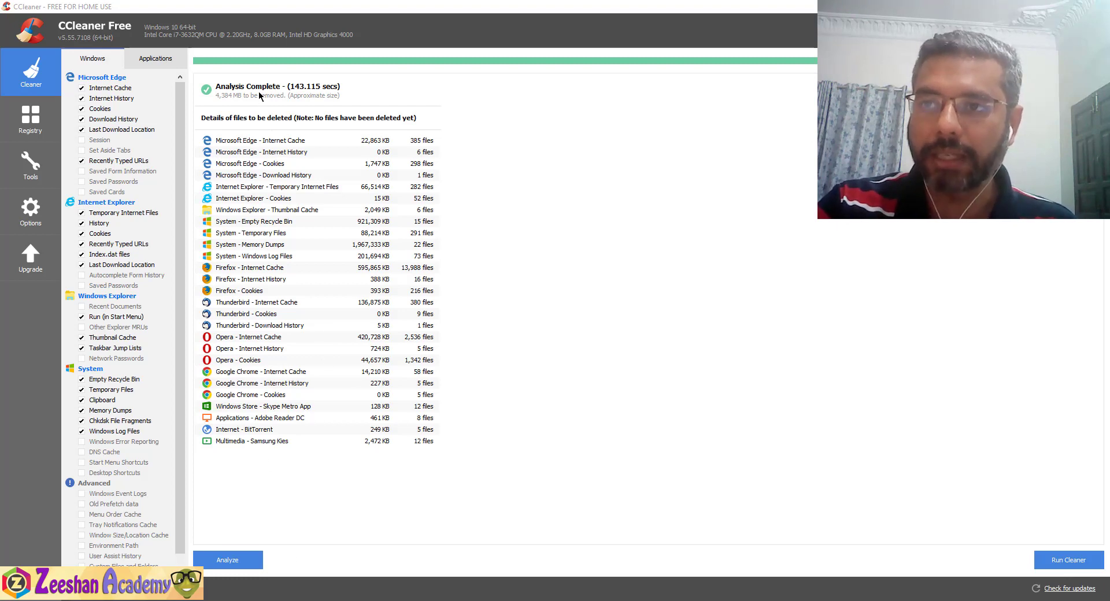
click(1079, 564)
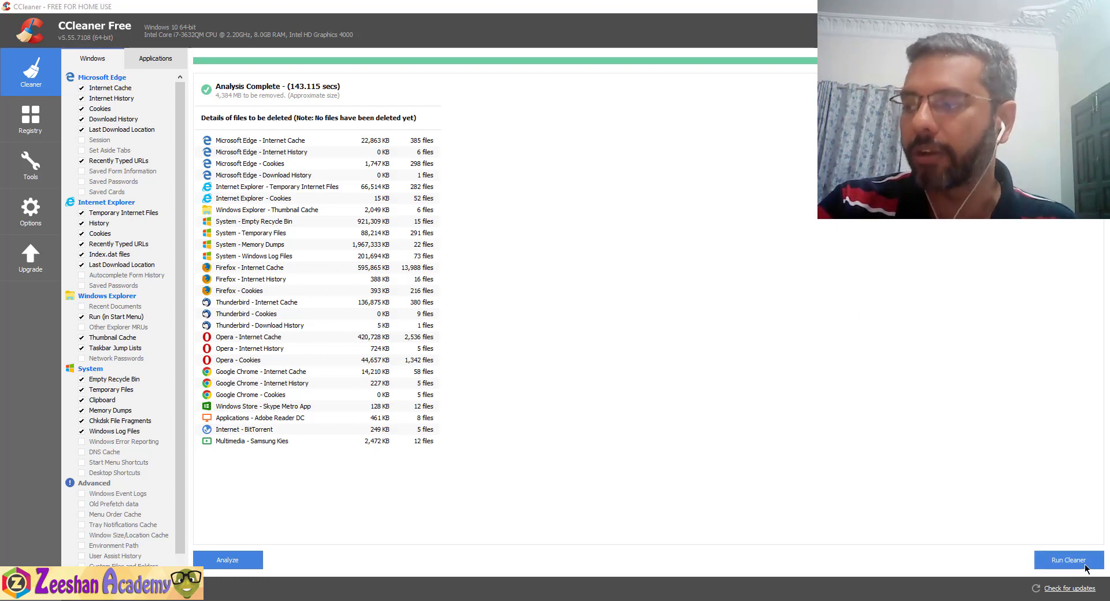
click(645, 285)
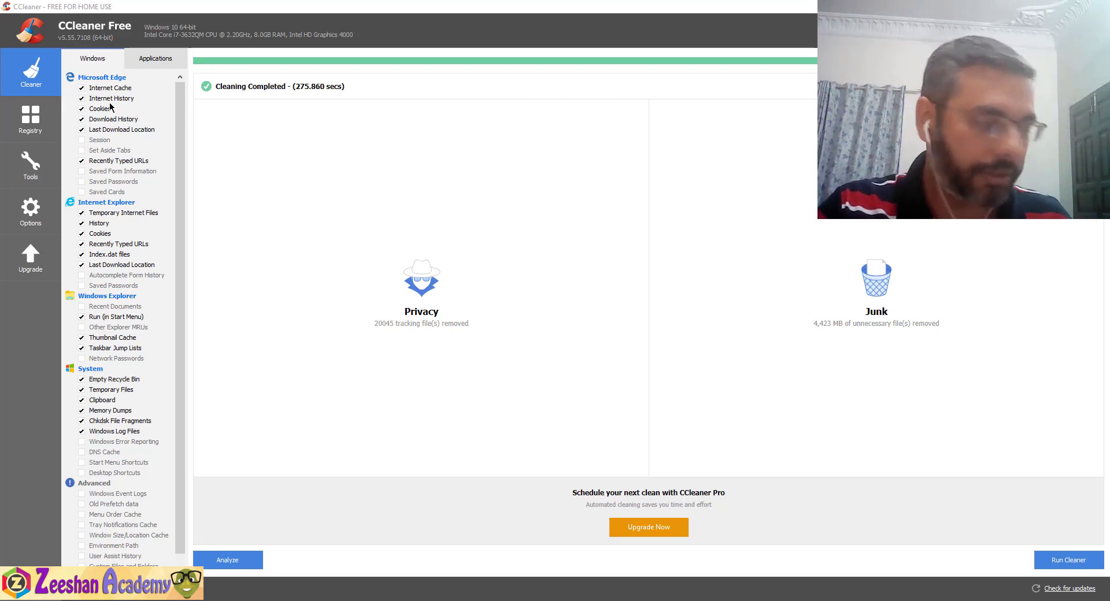
Step: Scan the registry for issues with all categories checked and look through the listed problems
click(35, 118)
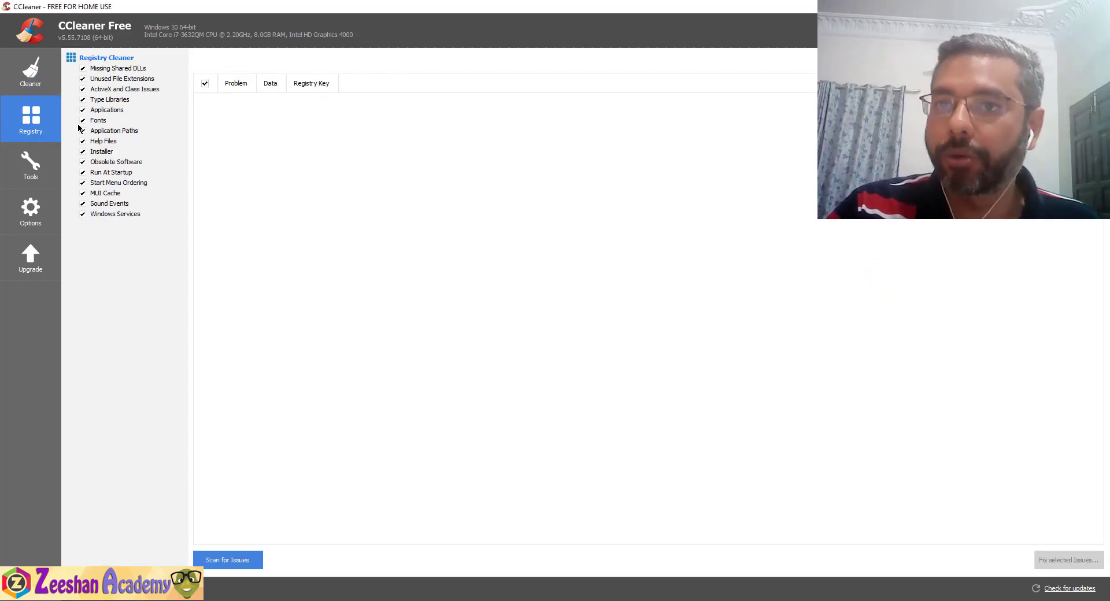
click(234, 561)
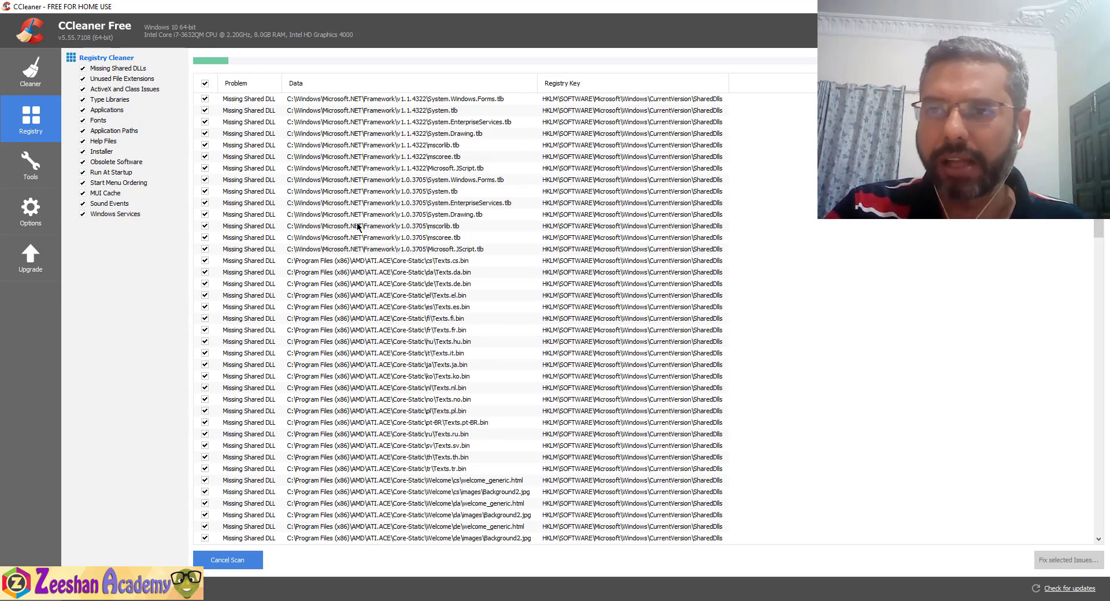
scroll(395, 358, down, 8)
scroll(395, 358, down, 20)
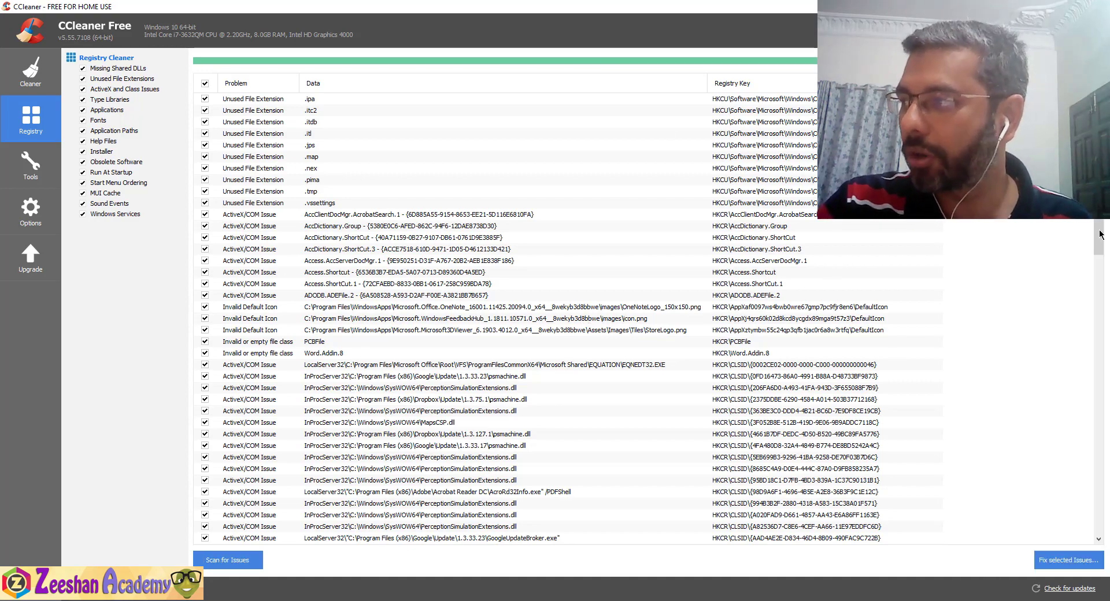
drag(1101, 234, 1089, 523)
scroll(689, 255, up, 20)
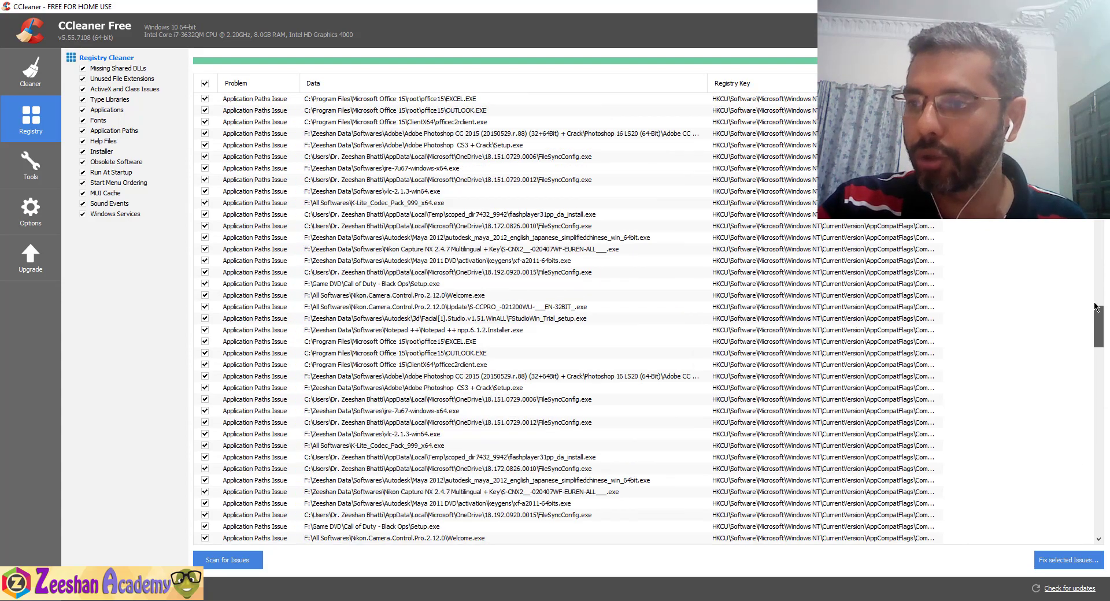
scroll(494, 419, up, 5)
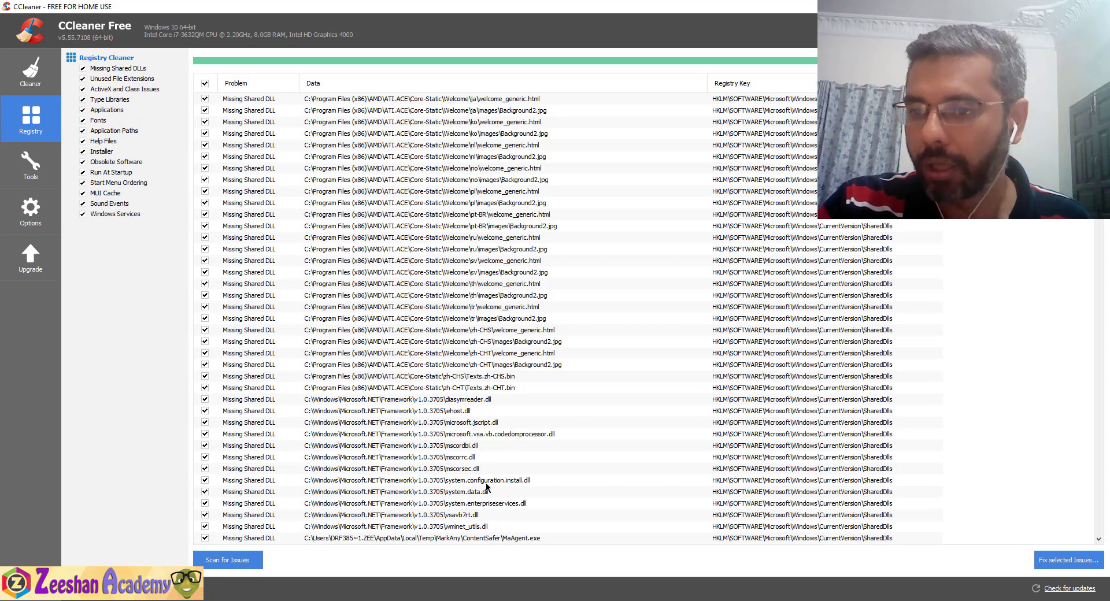
scroll(236, 163, up, 17)
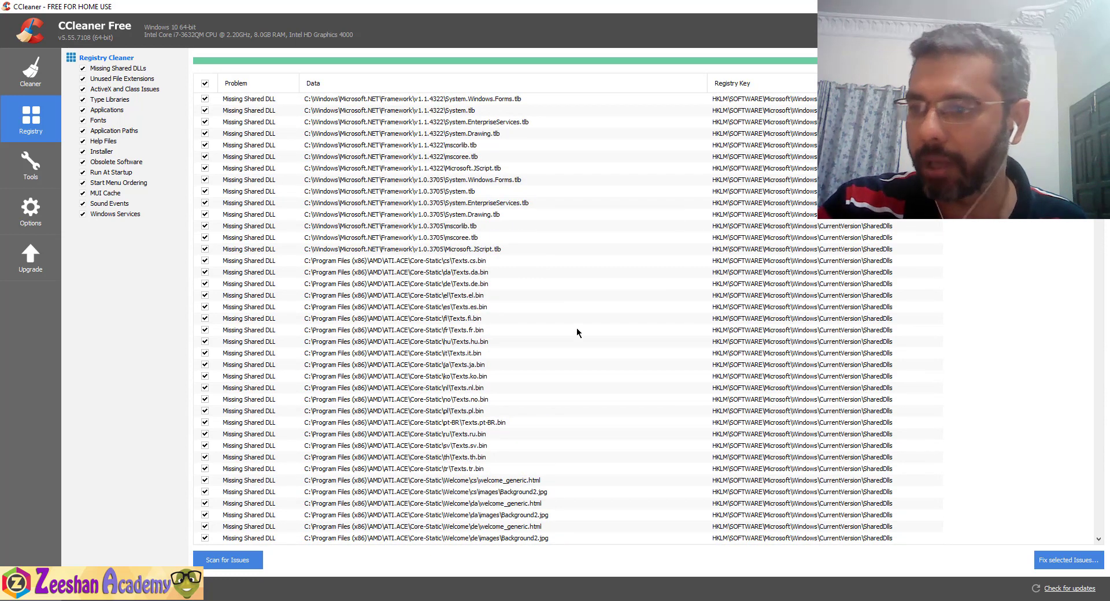
Step: Fix all selected registry issues without backing up the registry and close the fix dialog
click(1069, 566)
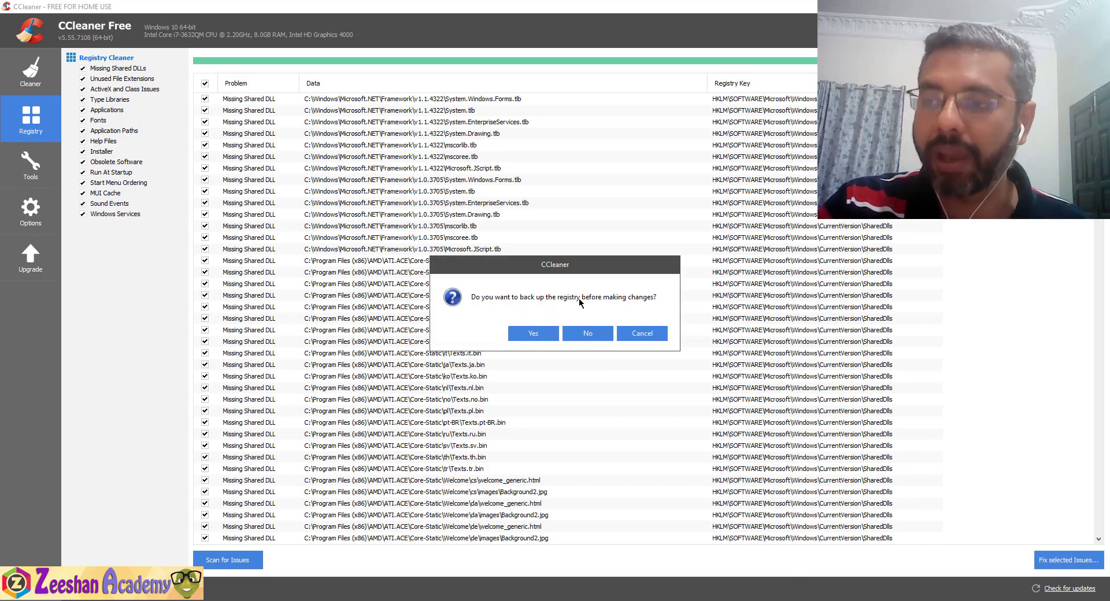
click(585, 334)
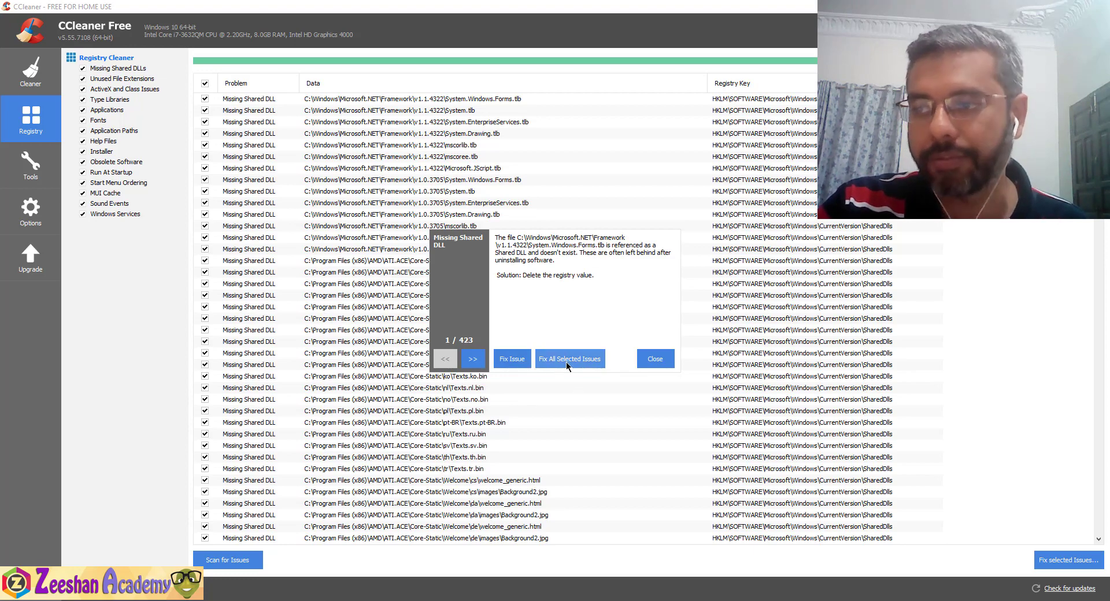
click(568, 364)
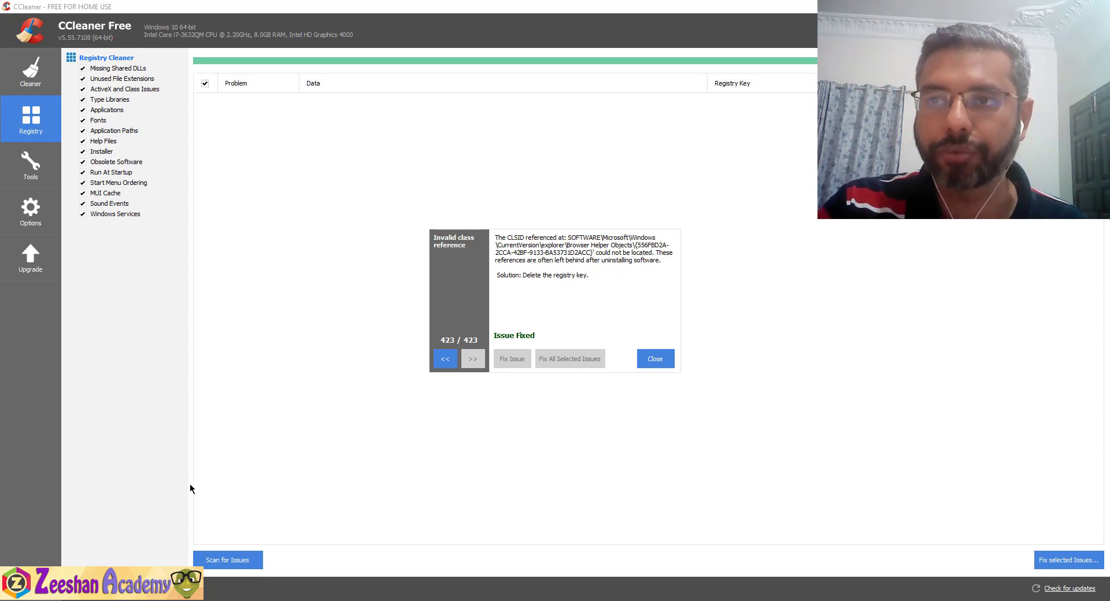
click(649, 357)
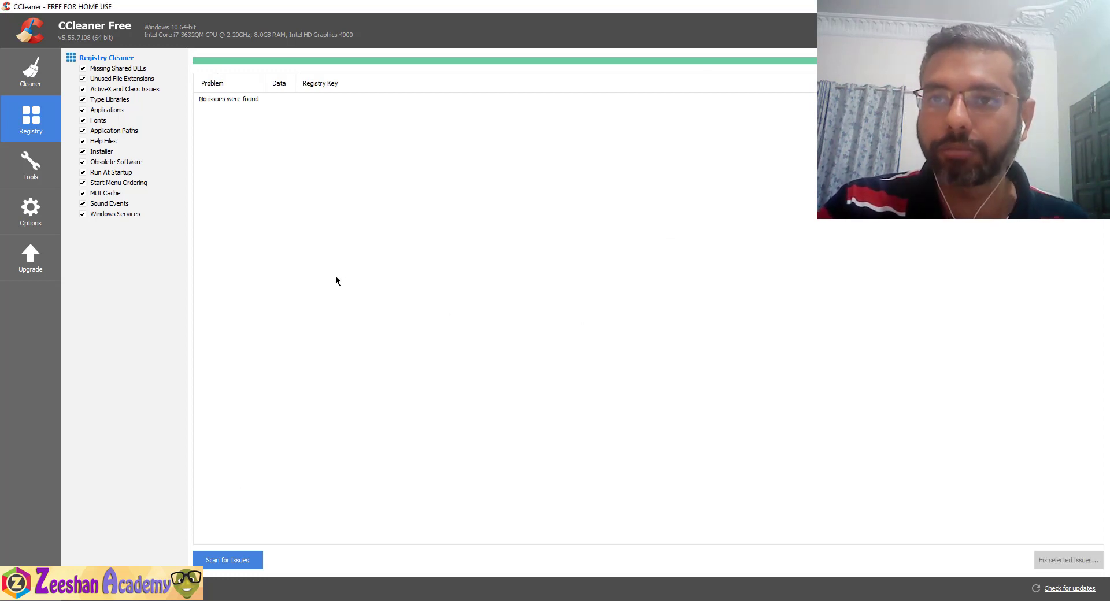
Step: Review the outdated programs in Software Updater and browse the installed programs in the uninstall list, selecting Facial Studio
click(47, 169)
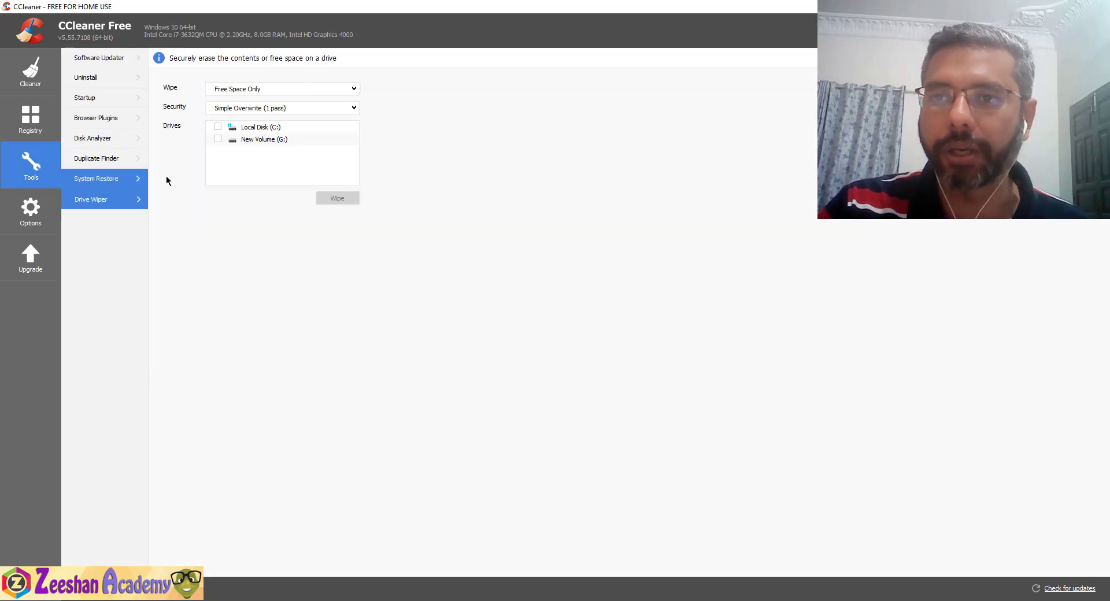
click(87, 77)
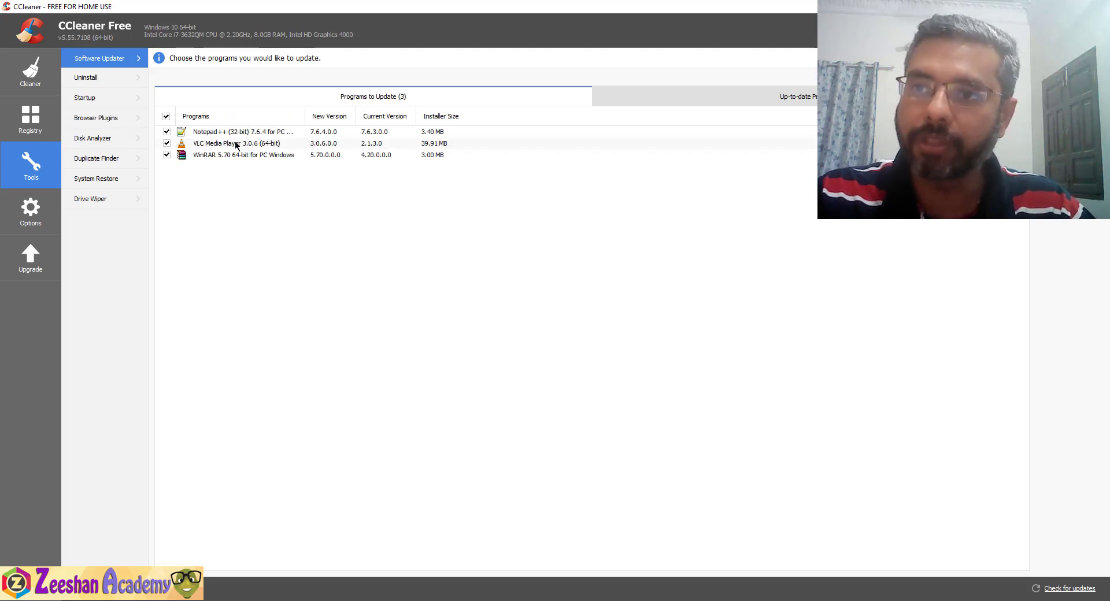
click(116, 84)
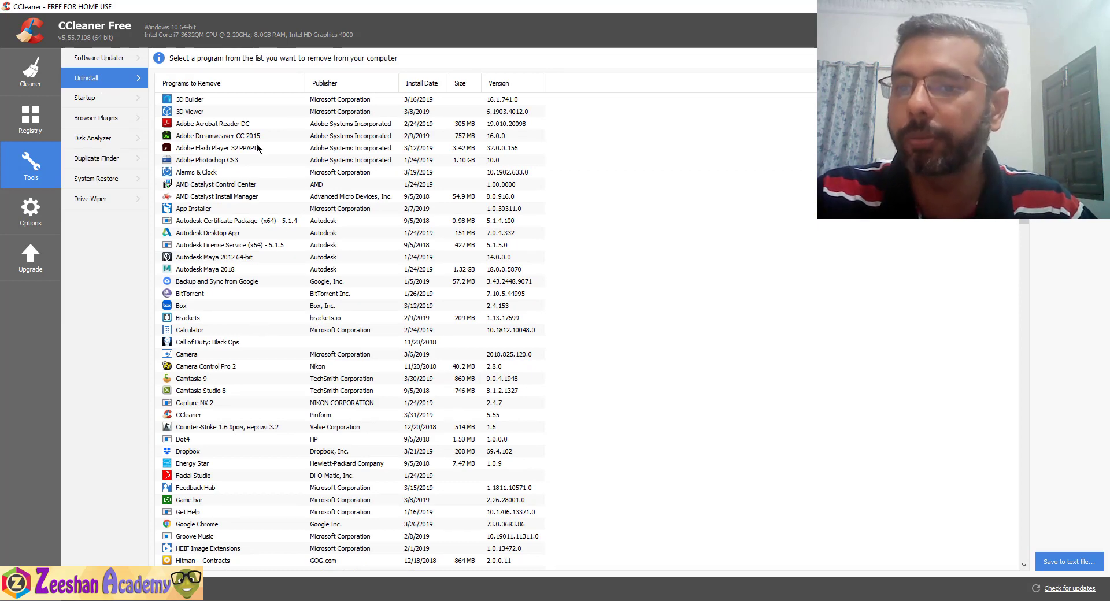
click(216, 490)
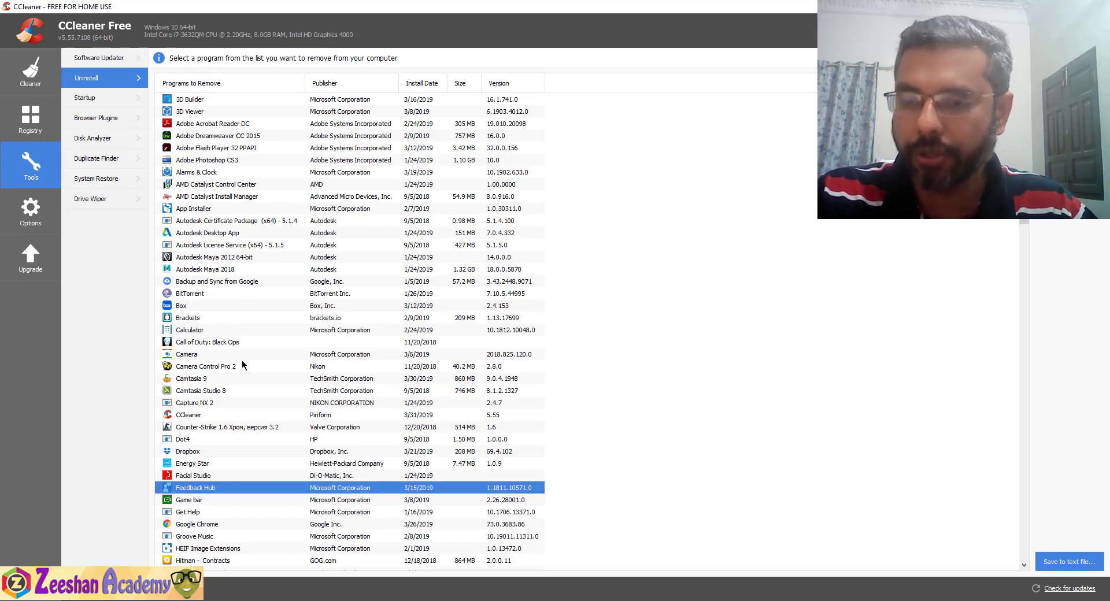
scroll(263, 445, down, 4)
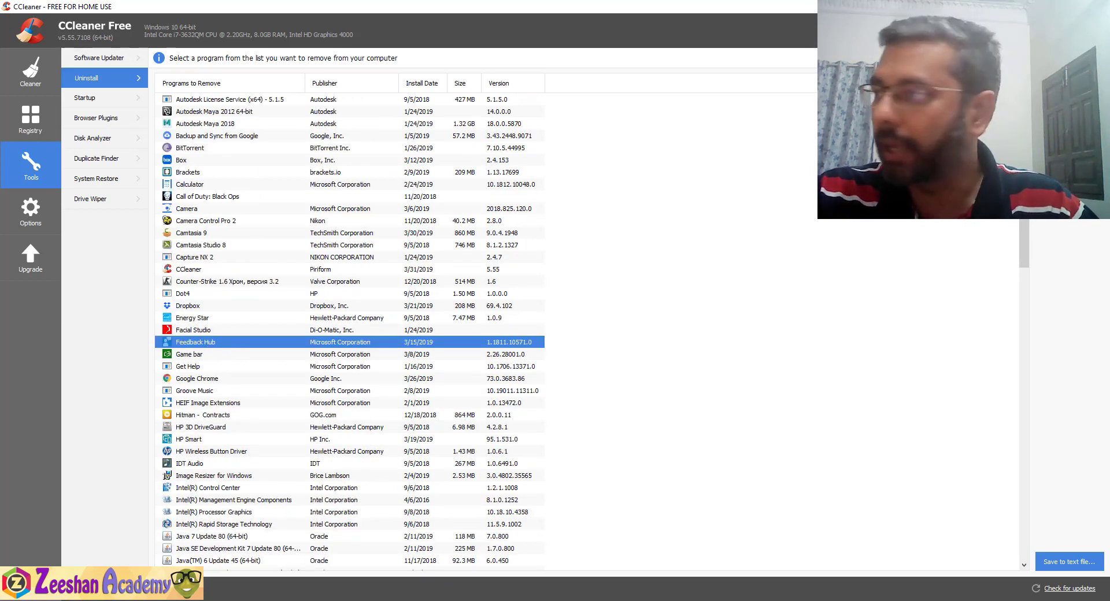
click(1070, 83)
click(583, 342)
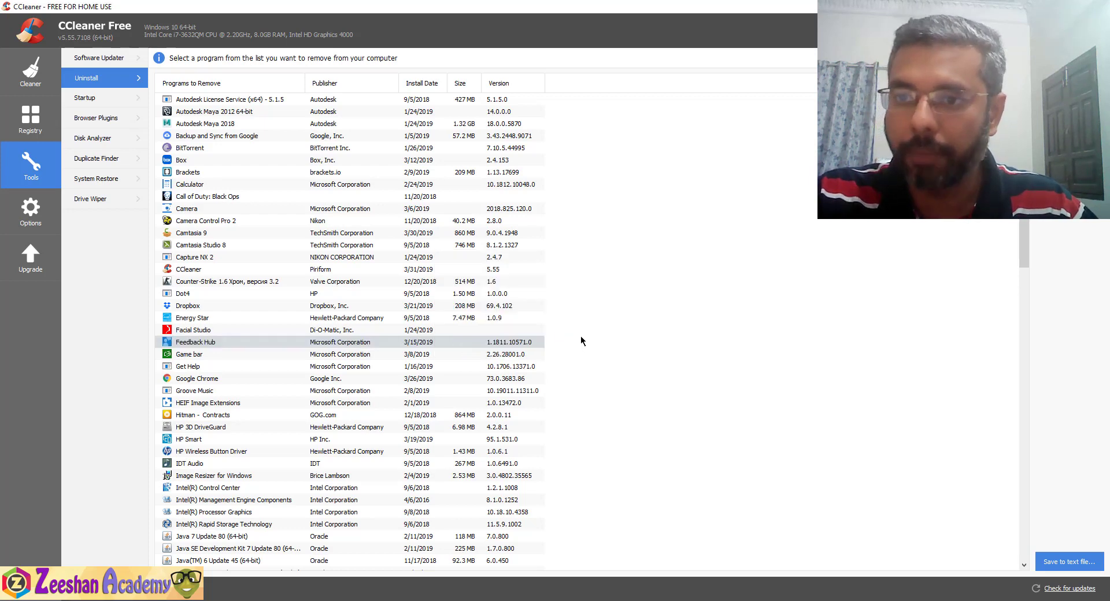
click(297, 334)
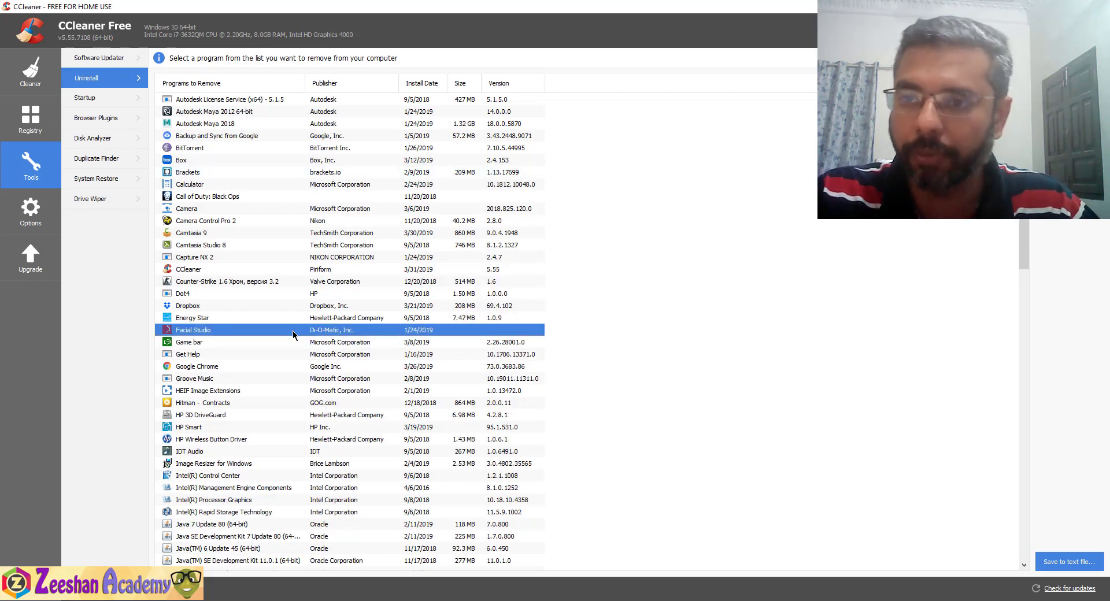
scroll(292, 338, up, 4)
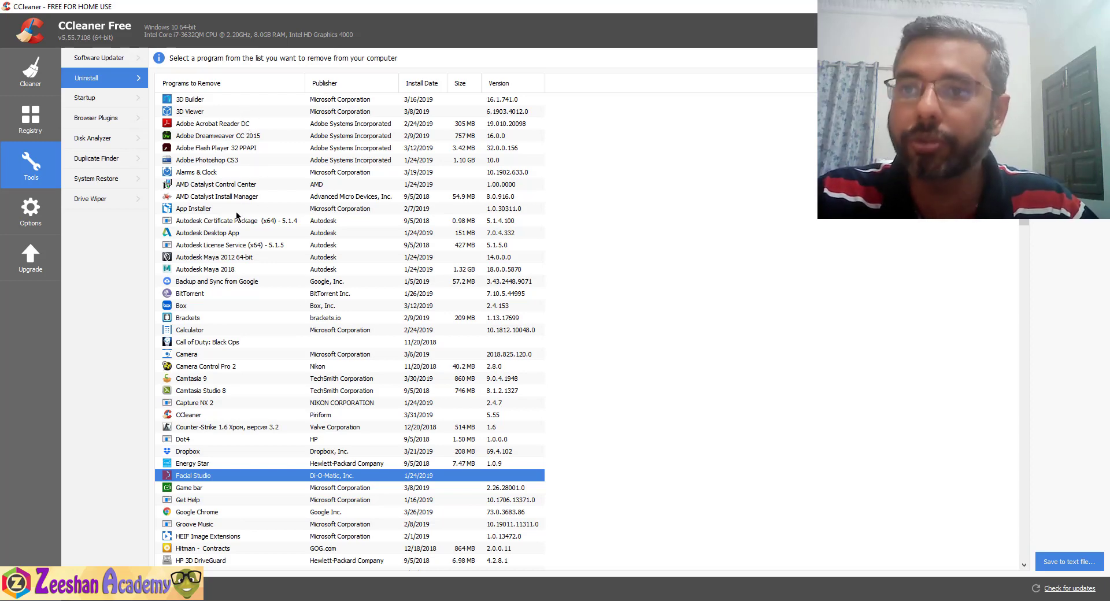
scroll(232, 304, down, 1)
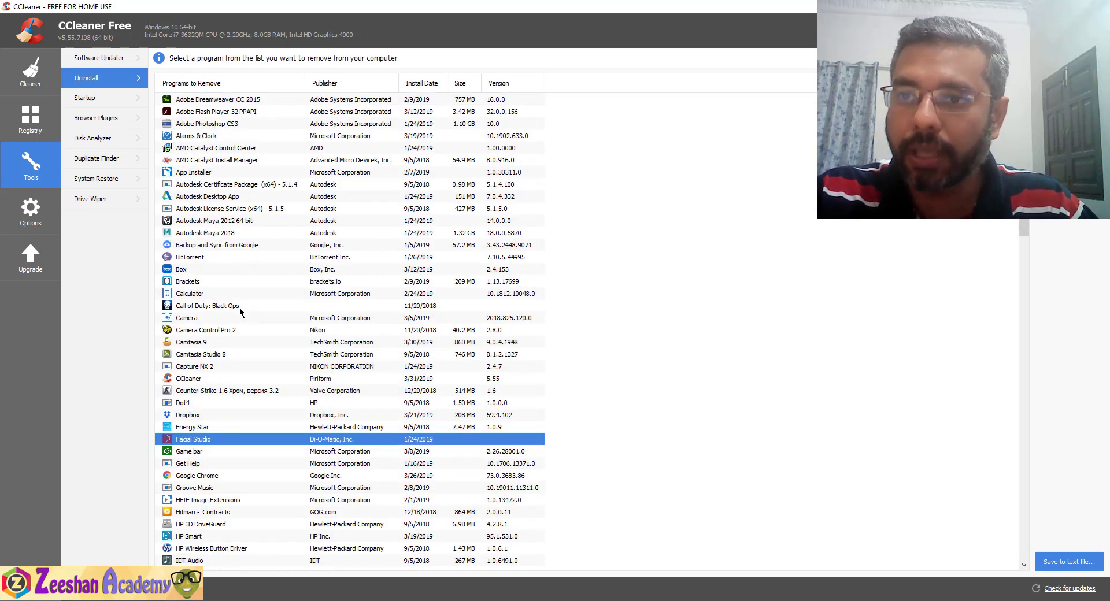
Step: Find Web Companion in the list of installed programs, uninstall it despite the safety warning, and close its finished uninstaller
scroll(228, 289, down, 7)
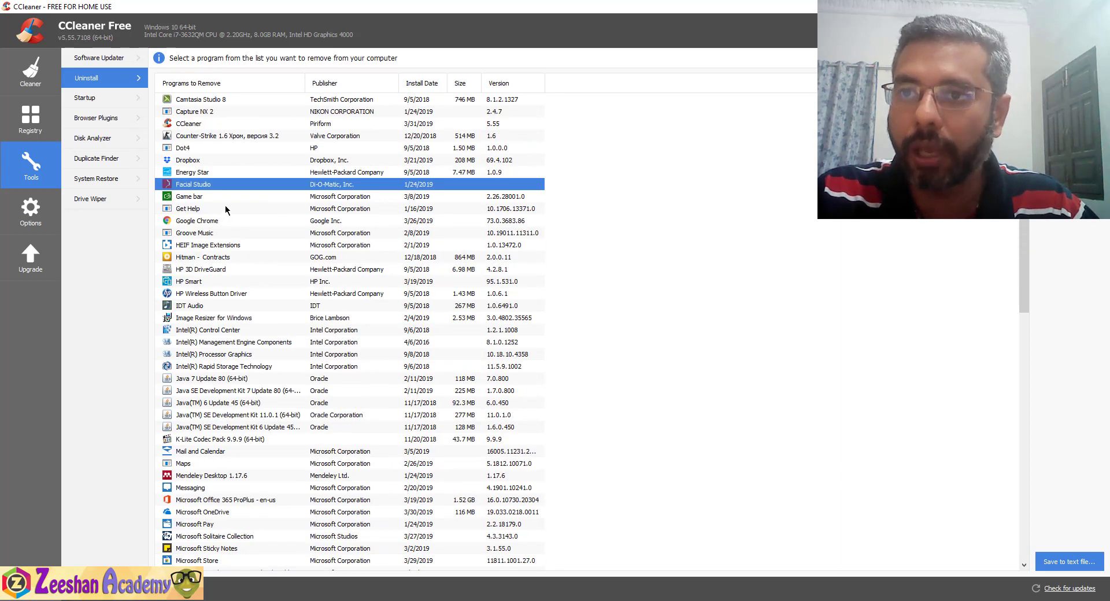
scroll(223, 185, up, 2)
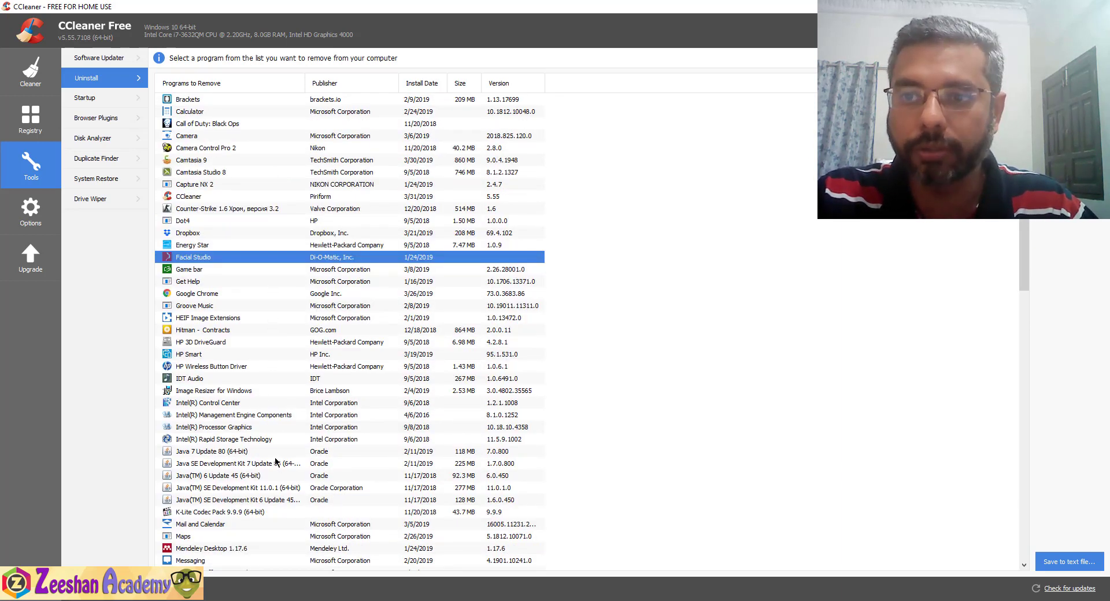
scroll(270, 399, down, 4)
scroll(280, 405, down, 3)
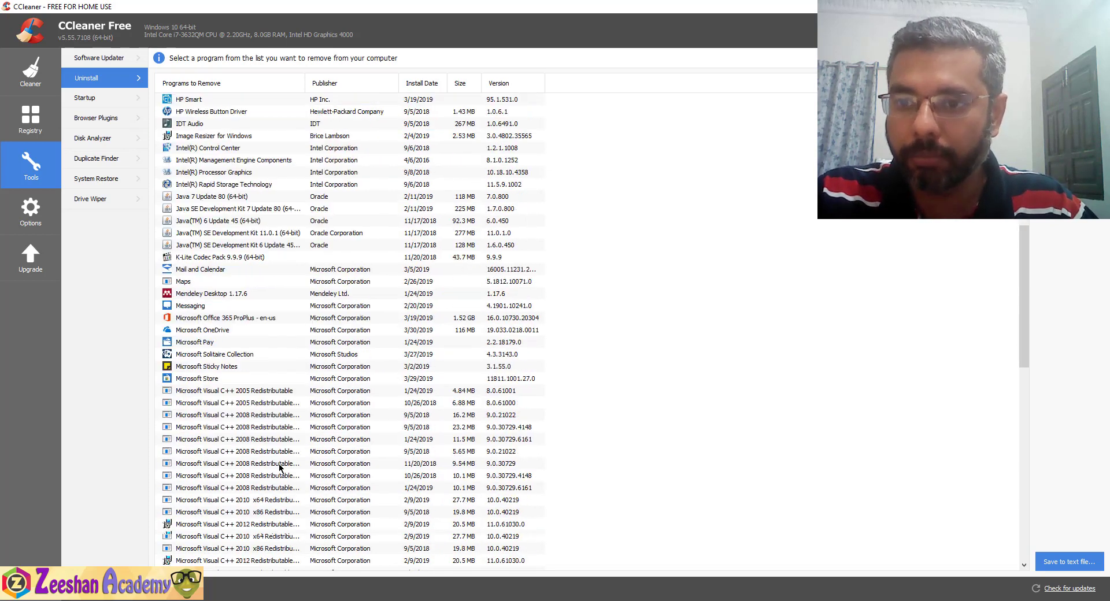
scroll(252, 349, down, 1)
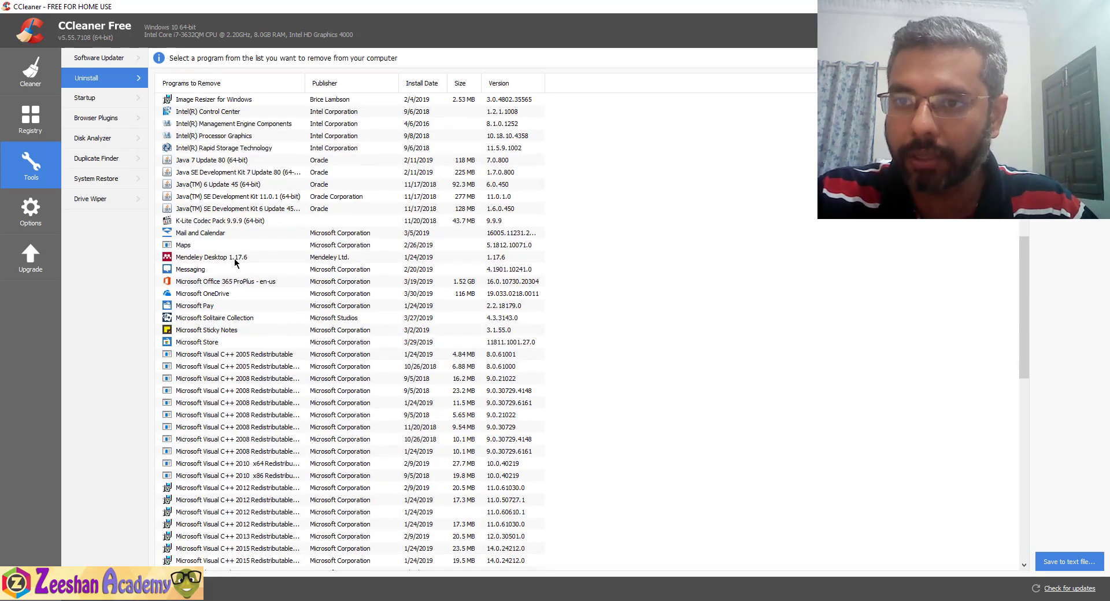
scroll(398, 405, down, 15)
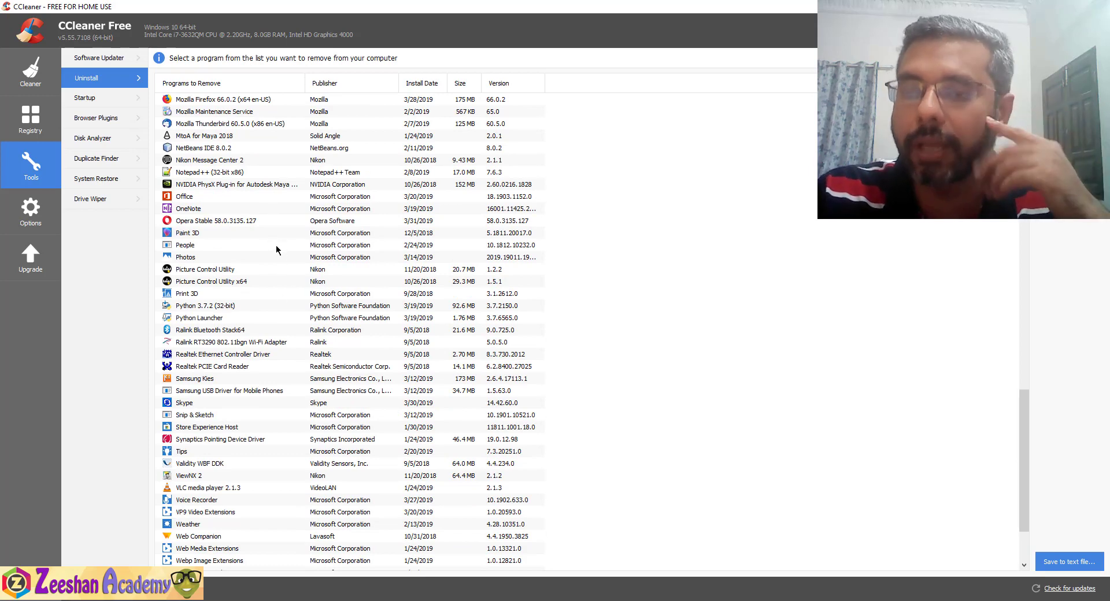
scroll(275, 264, down, 3)
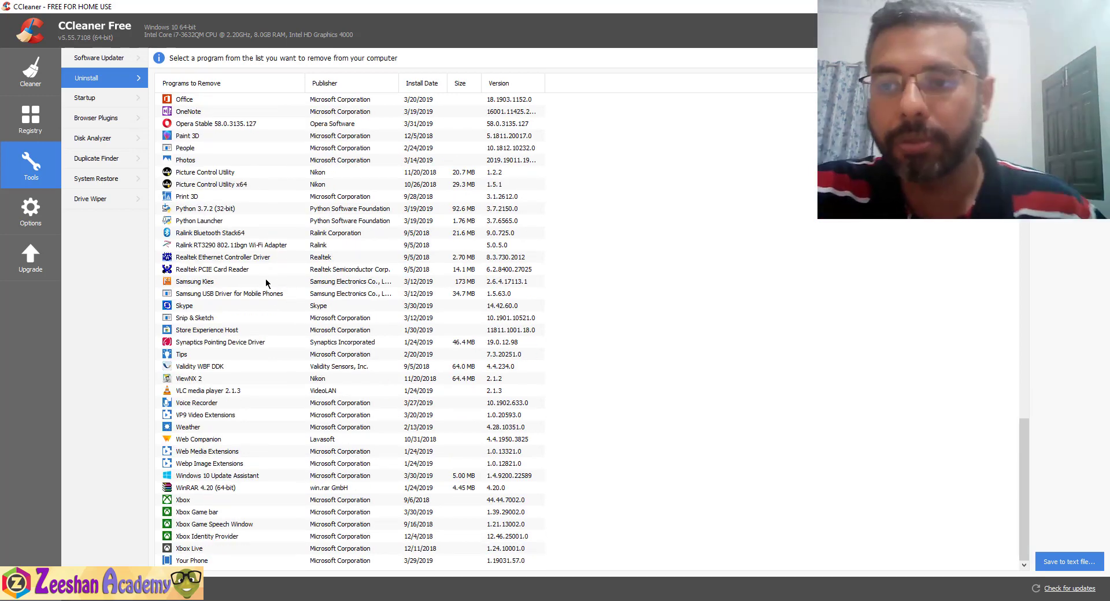
click(200, 441)
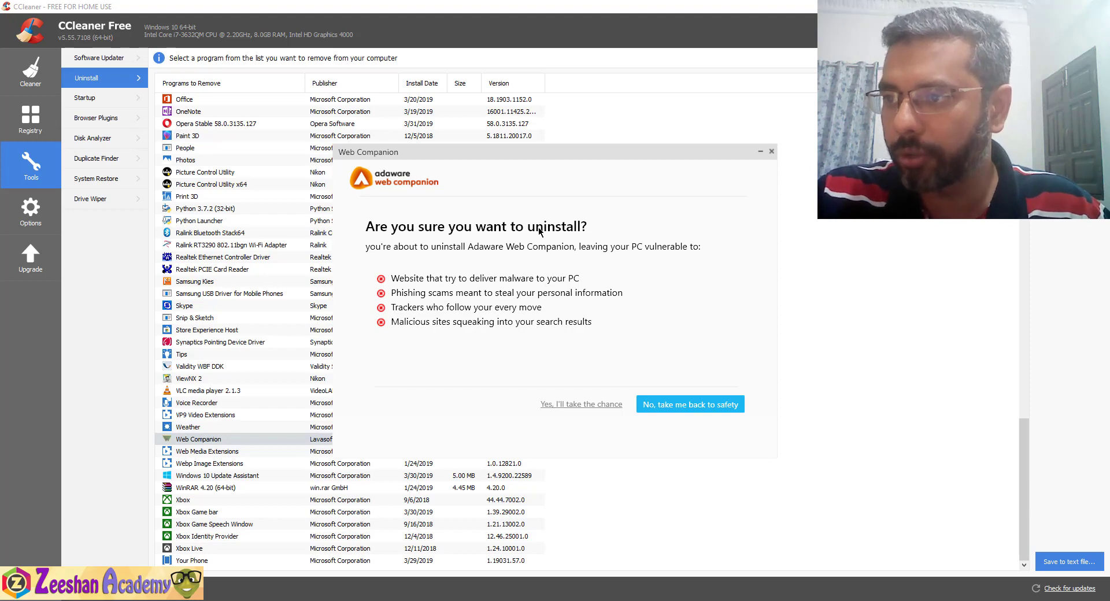
click(580, 406)
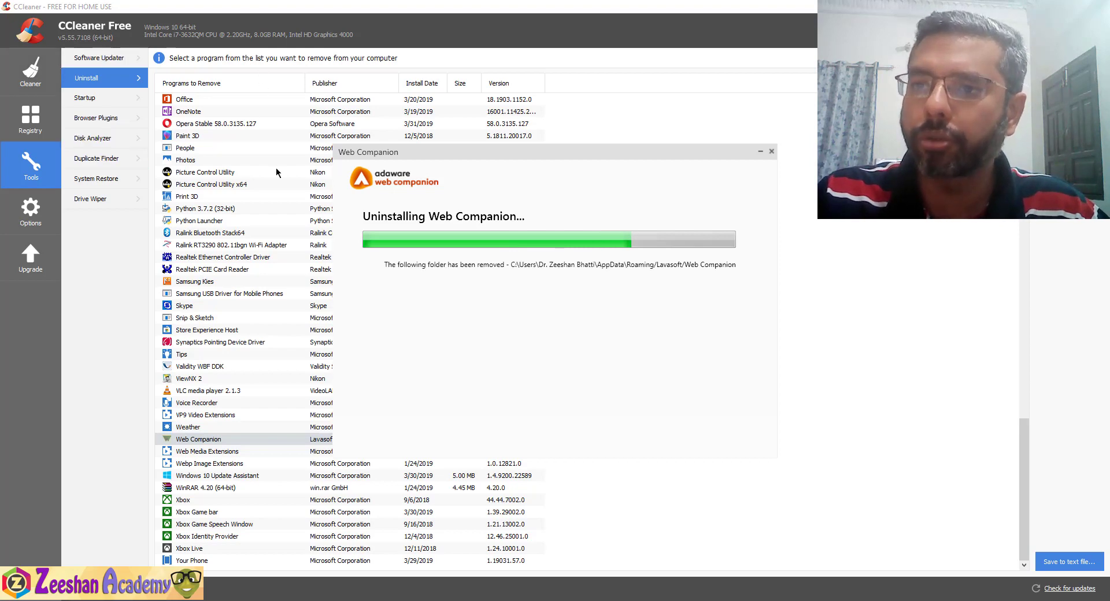
click(217, 222)
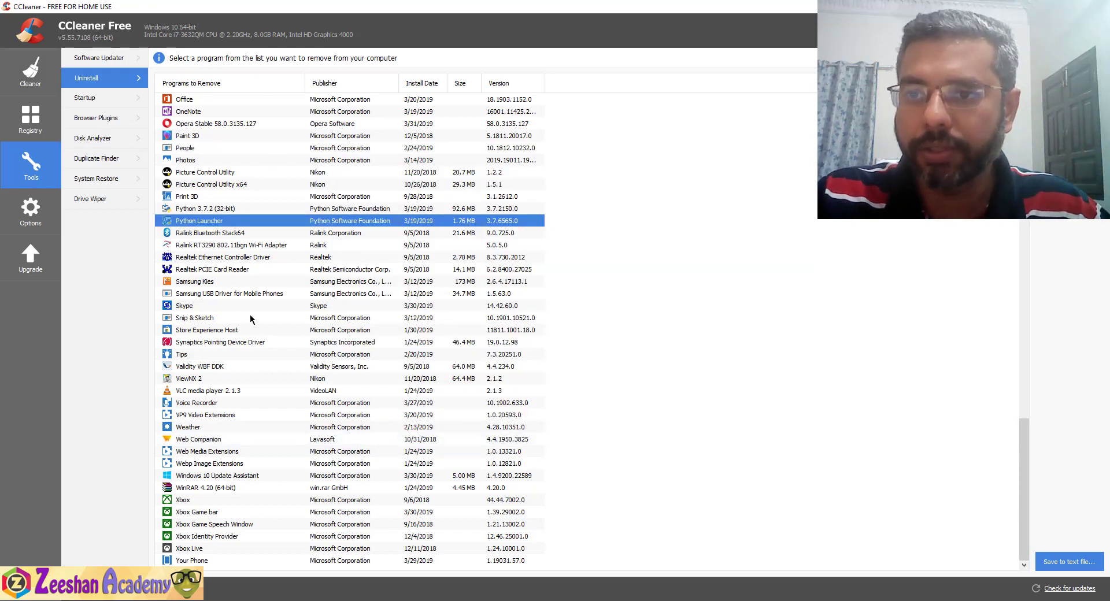
click(182, 283)
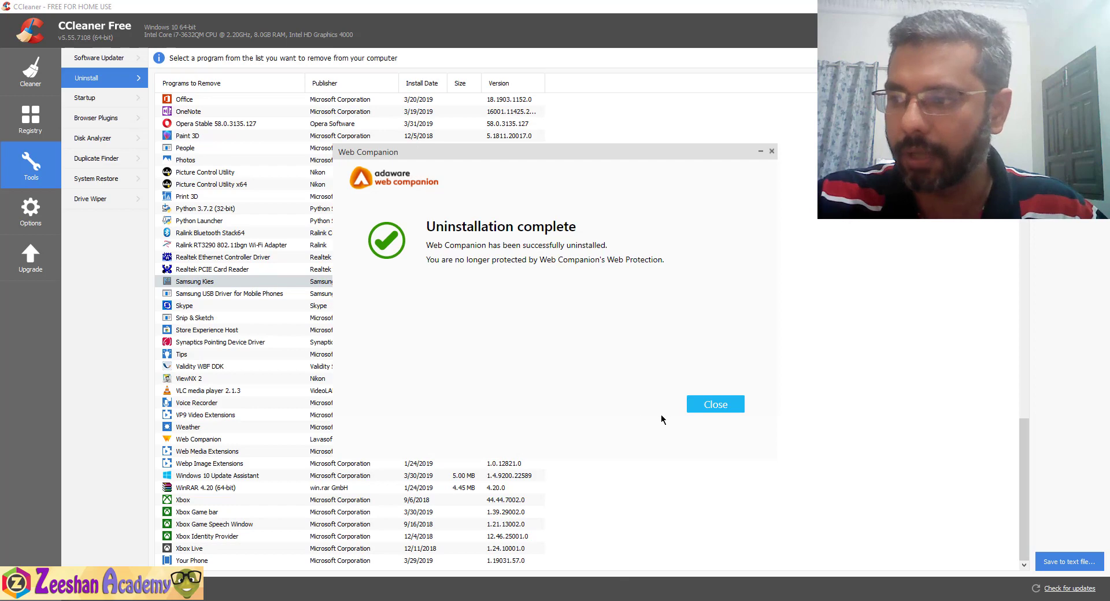
click(710, 404)
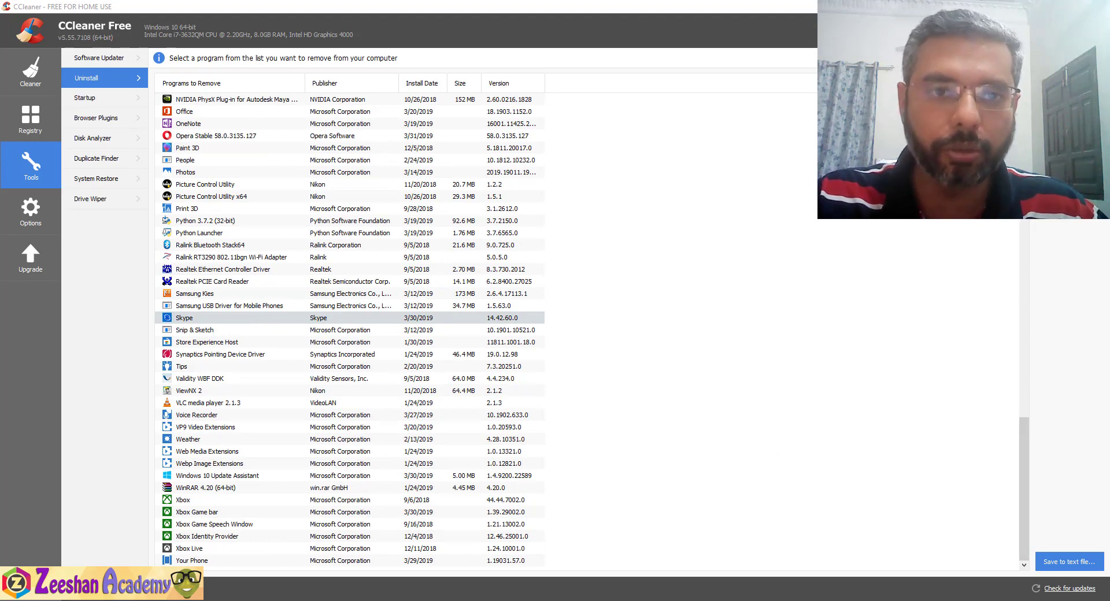
Step: Disable the KiesTrayAgent and Nikon Message Center 2 entries among the Windows startup programs
click(85, 99)
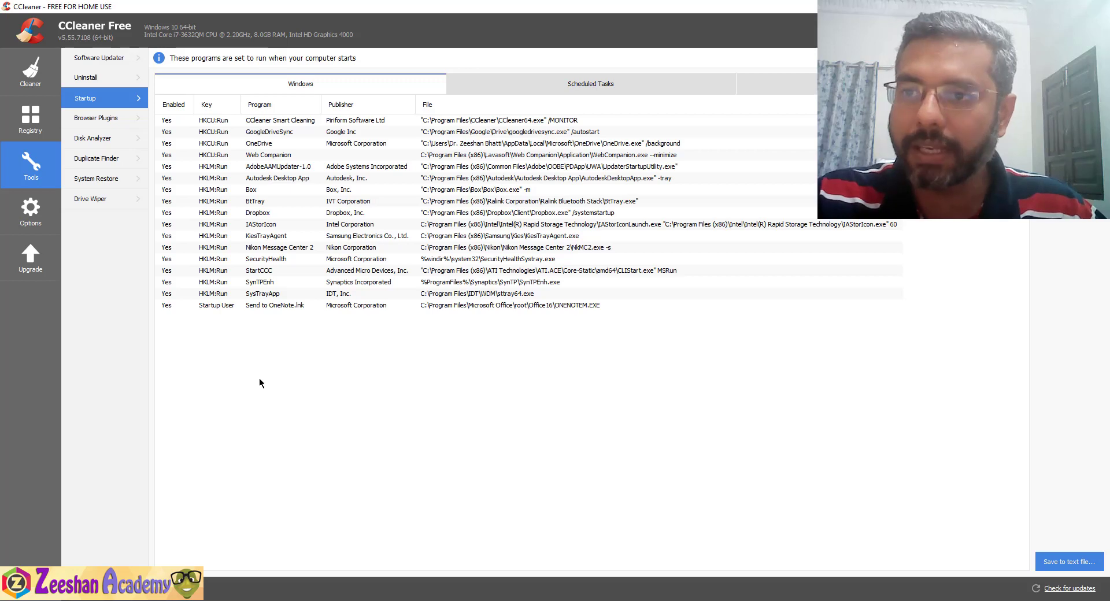
drag(260, 384, 260, 118)
click(366, 352)
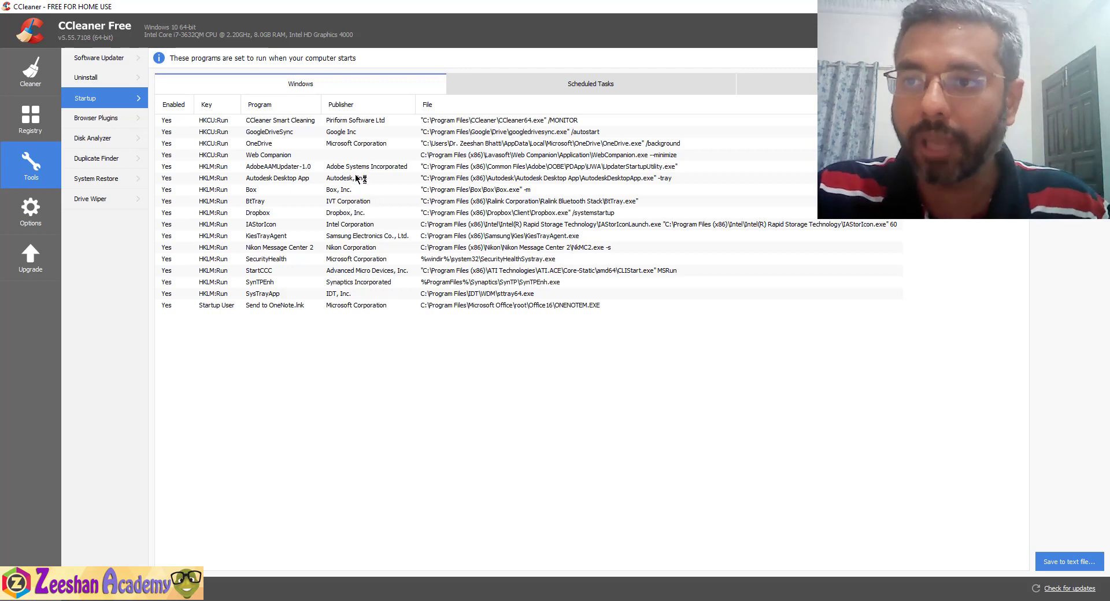
click(331, 227)
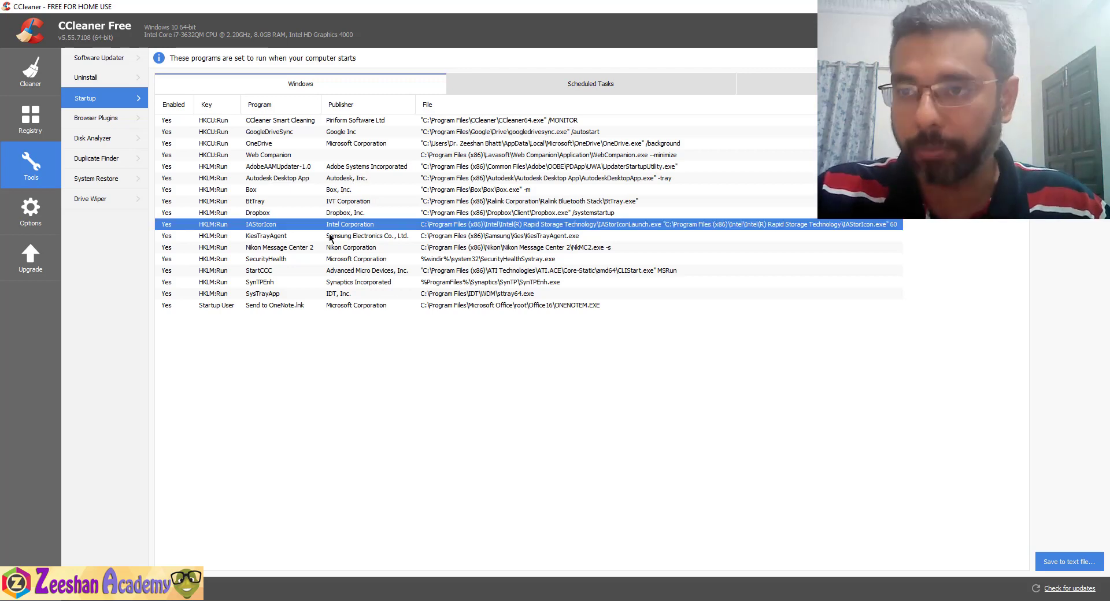
click(331, 237)
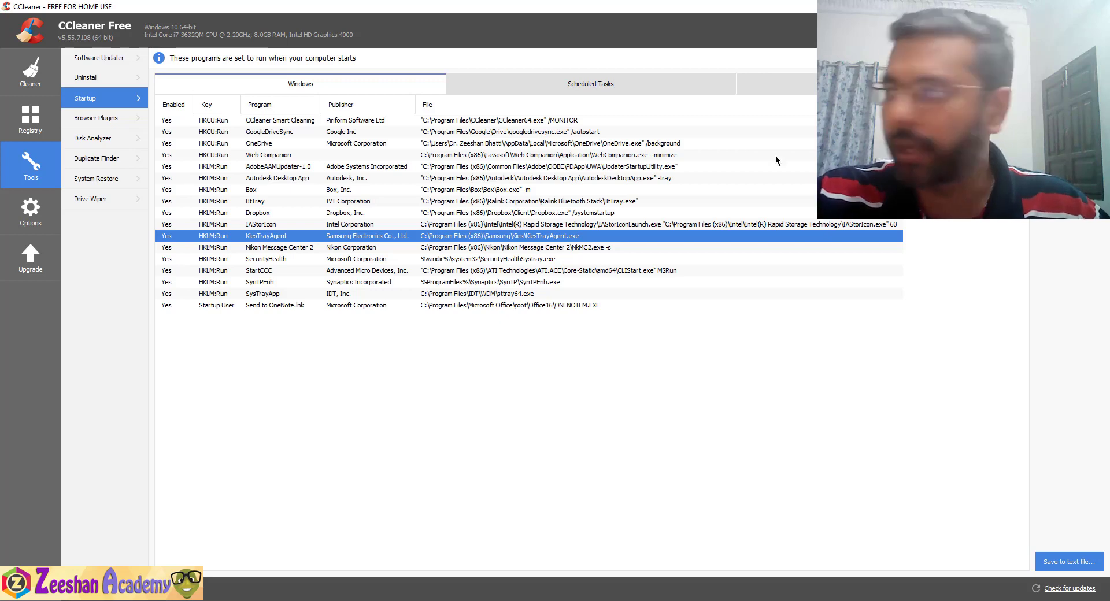
click(1070, 104)
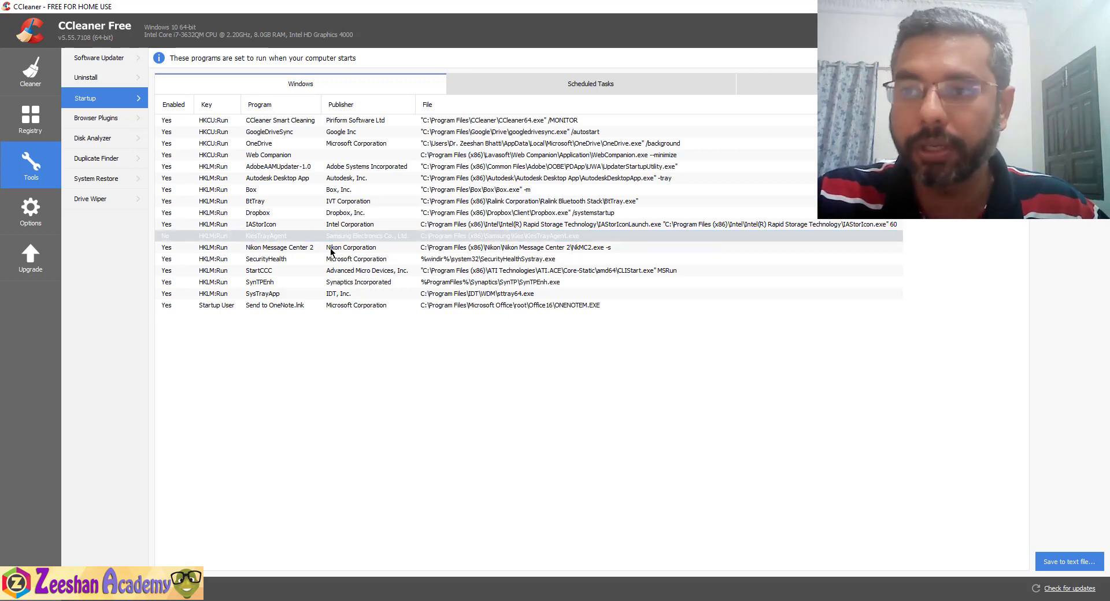
click(349, 248)
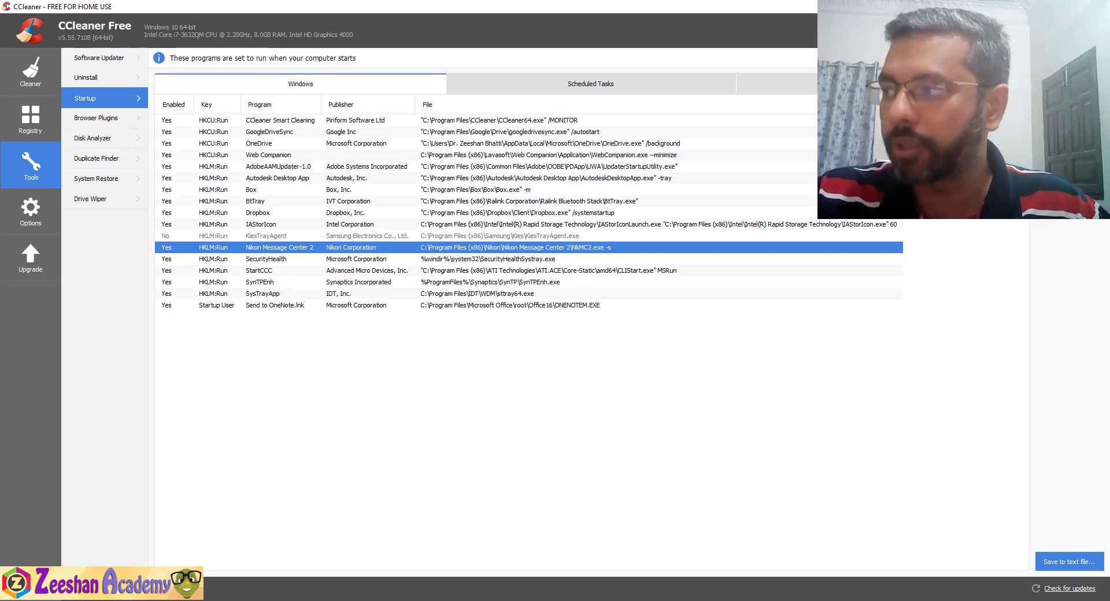
click(1070, 104)
Step: Disable the Send to OneNote.lnk startup entry after checking the StartCCC, SynTPEnh and SysTrayApp entries
click(319, 261)
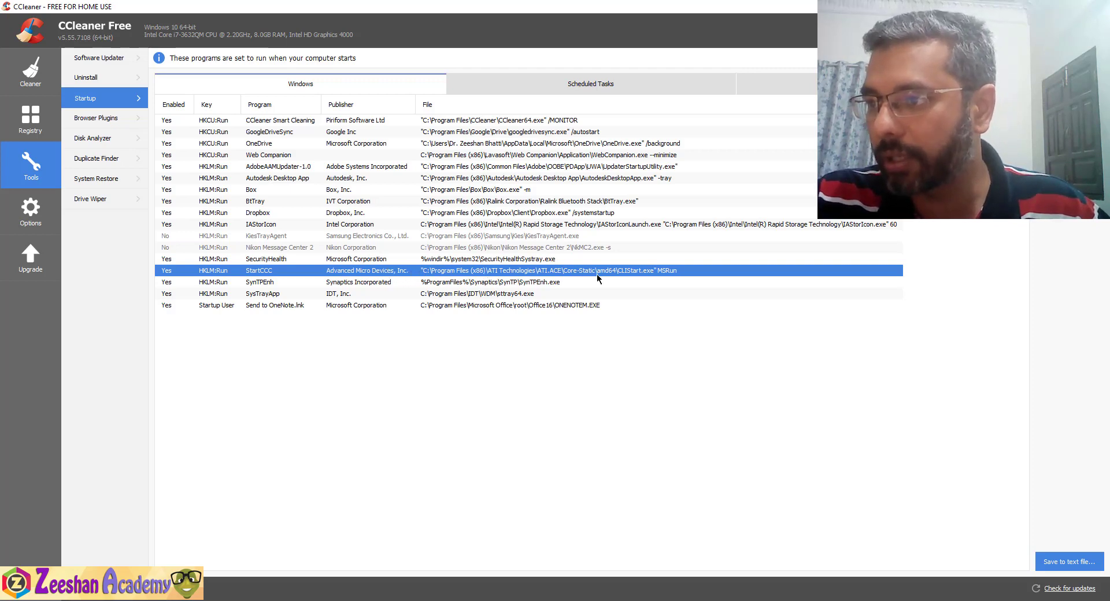
click(336, 285)
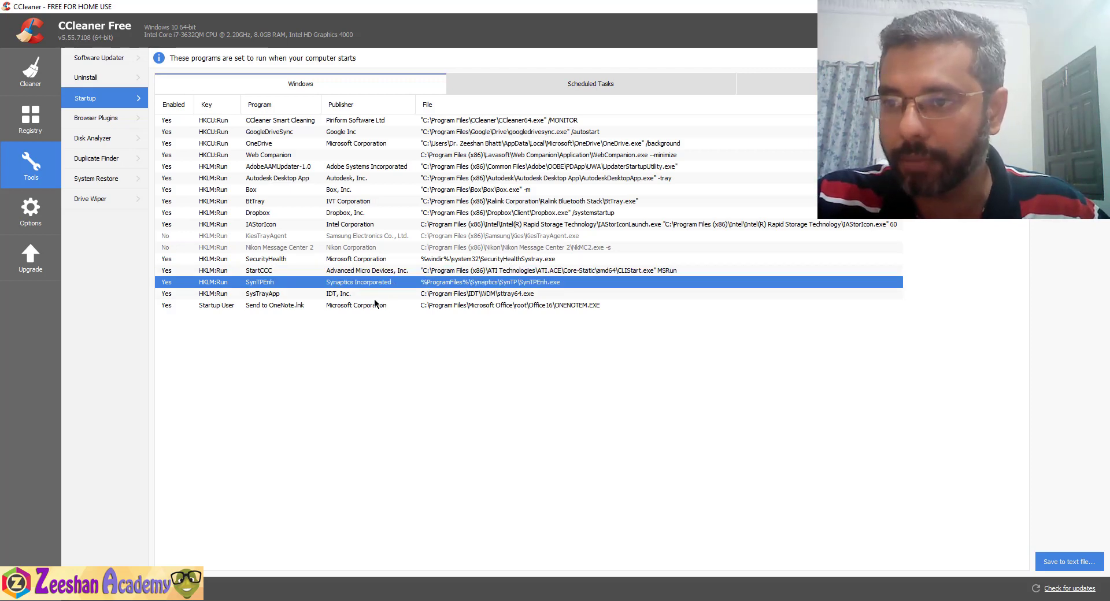
click(374, 297)
click(241, 306)
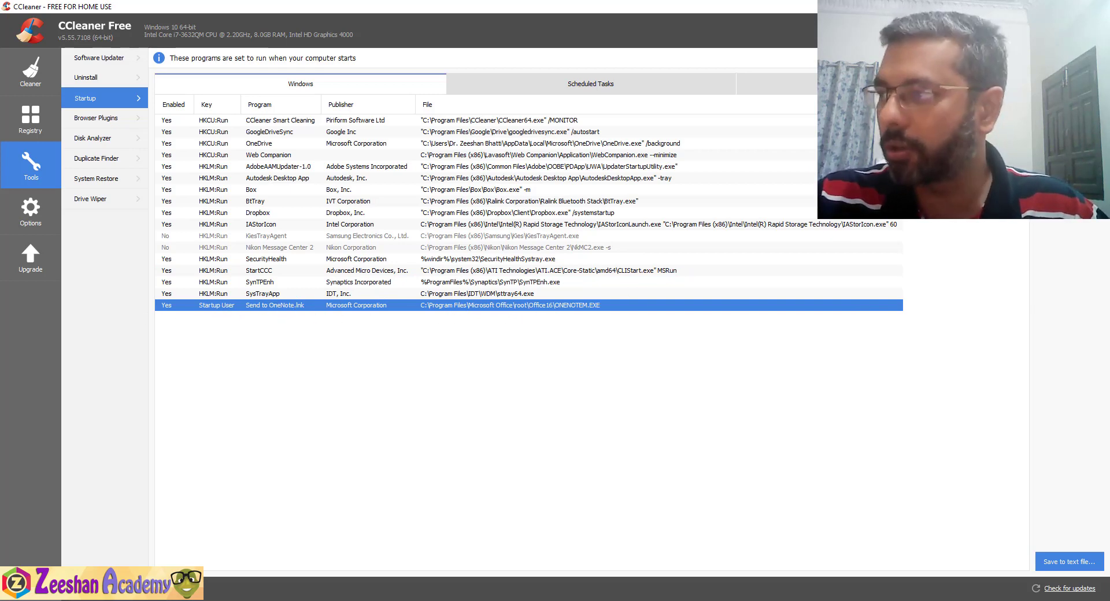
click(1070, 84)
Step: Check the remaining enabled startup entries, then disable the leftover Web Companion entry and permanently delete it
click(334, 213)
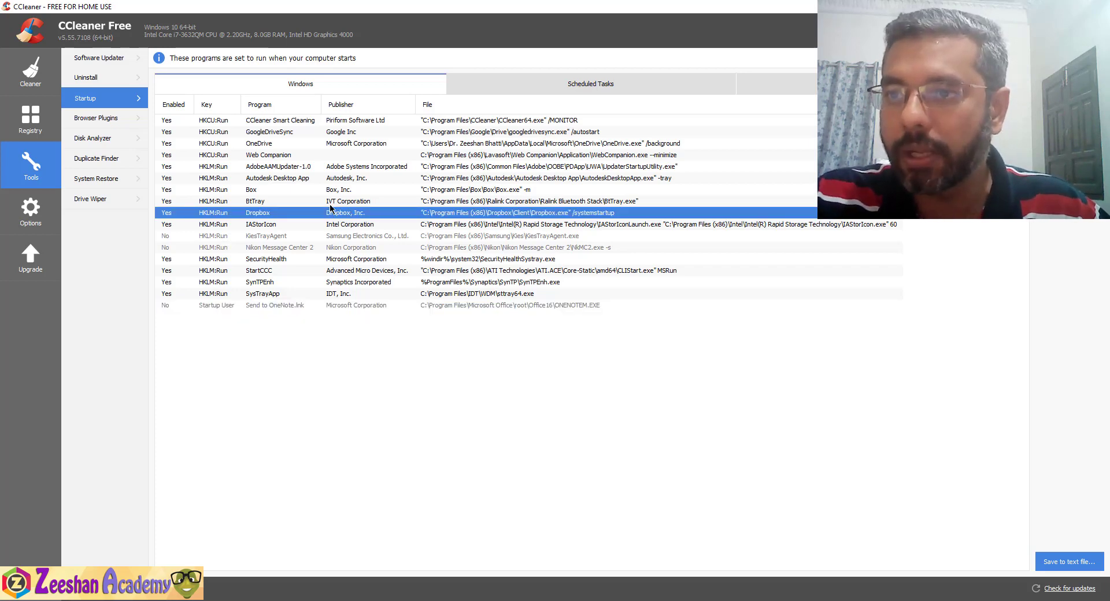
click(331, 203)
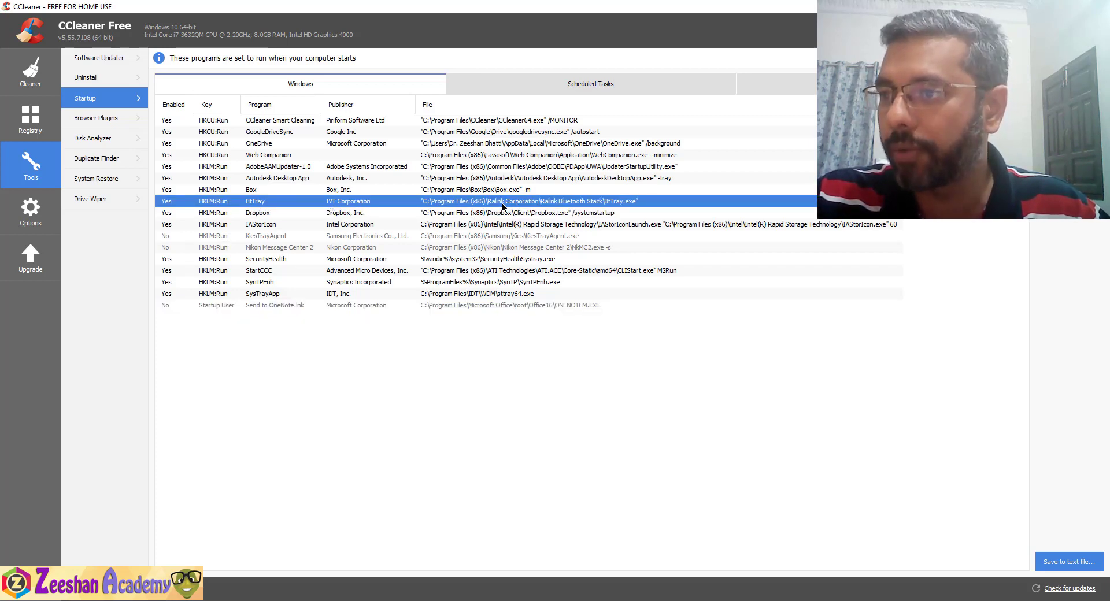
click(380, 191)
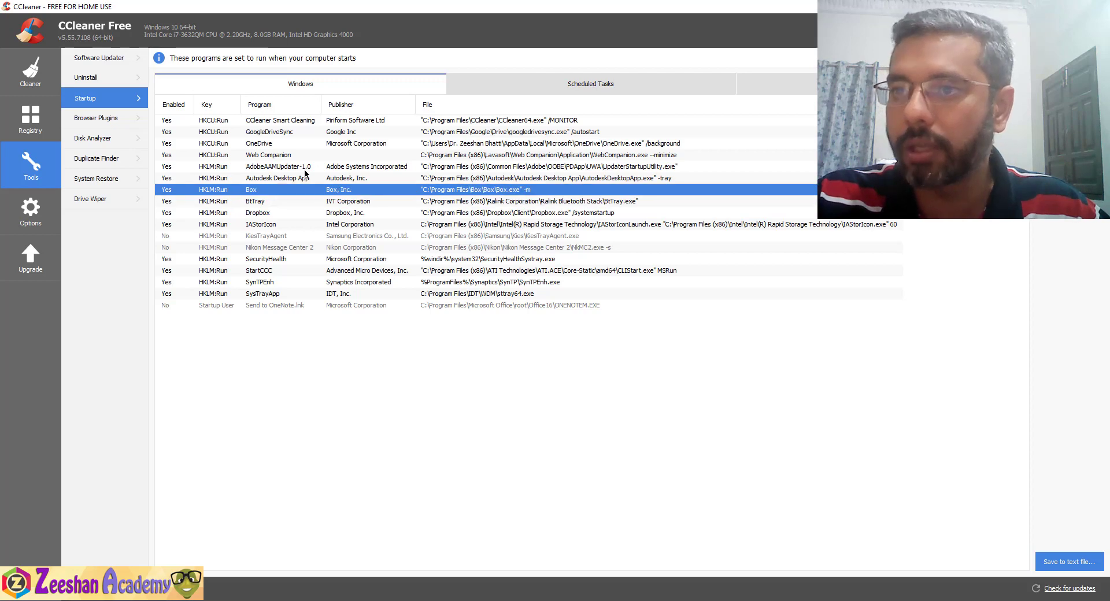
click(305, 169)
click(310, 132)
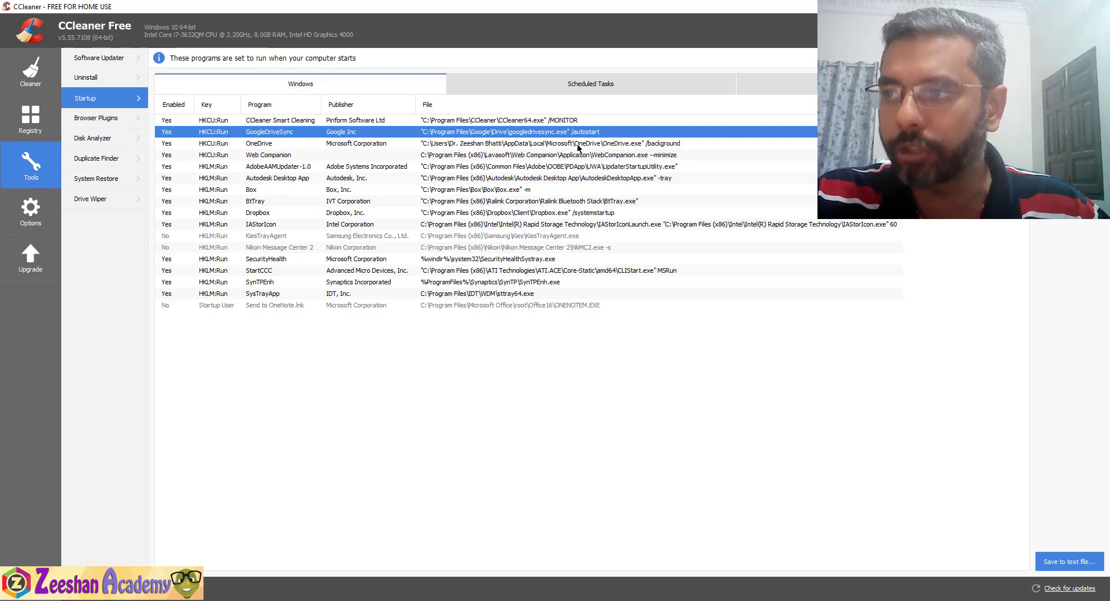
click(312, 123)
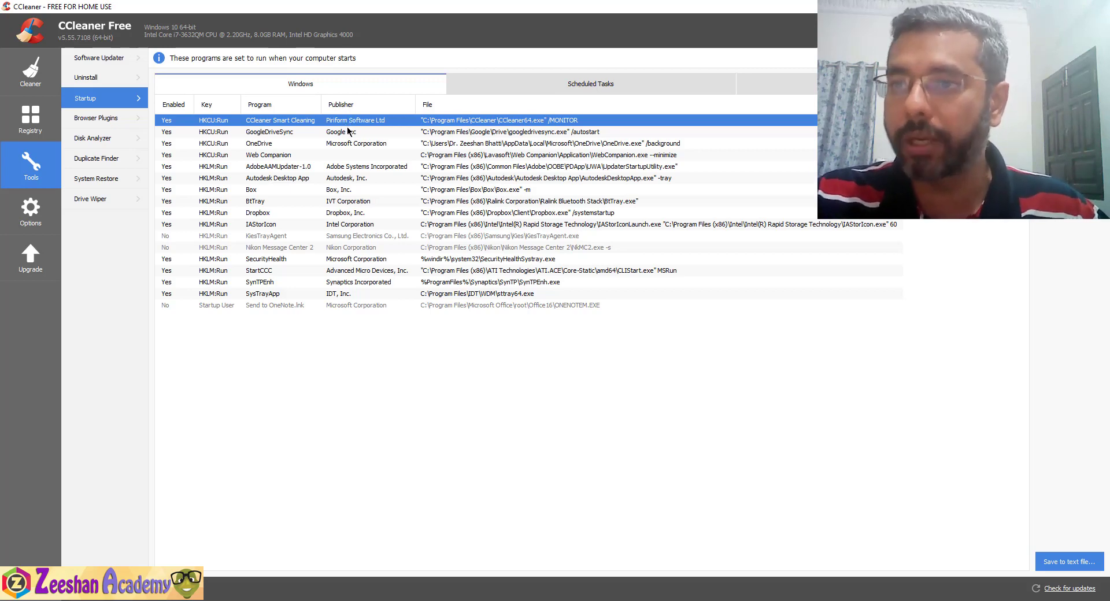
click(370, 155)
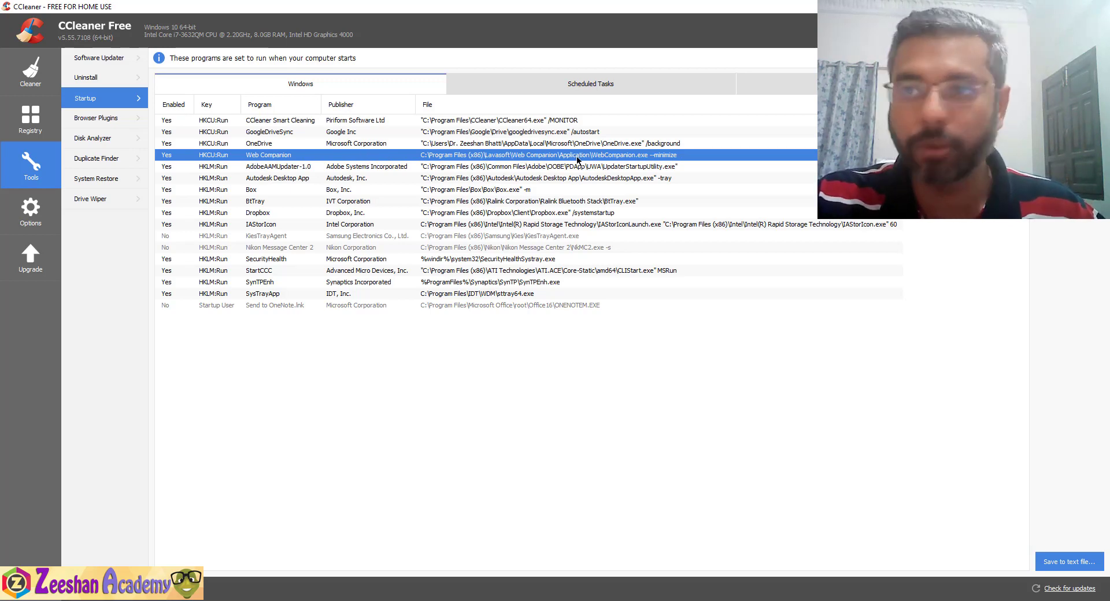
click(1069, 105)
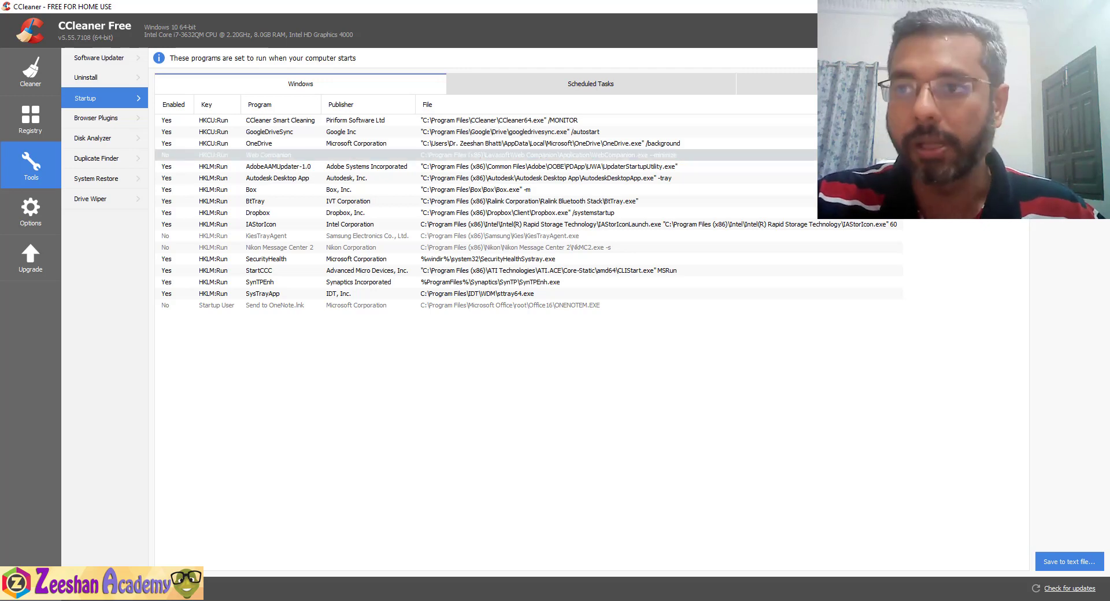
click(1069, 145)
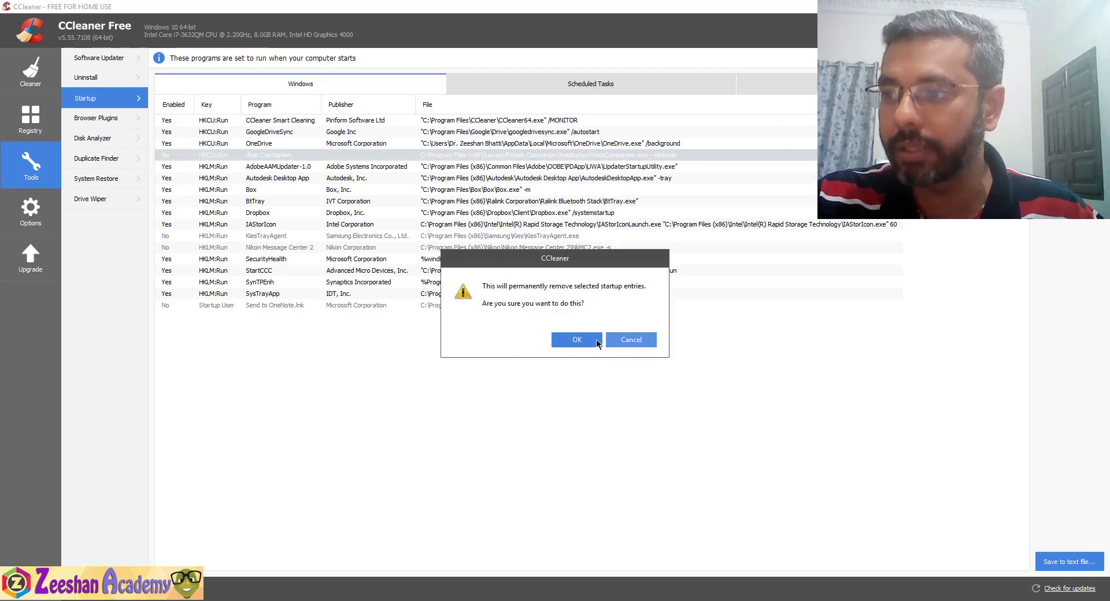
click(590, 338)
Step: Permanently delete the disabled KiesTrayAgent entry from the Windows startup programs
click(281, 237)
click(317, 226)
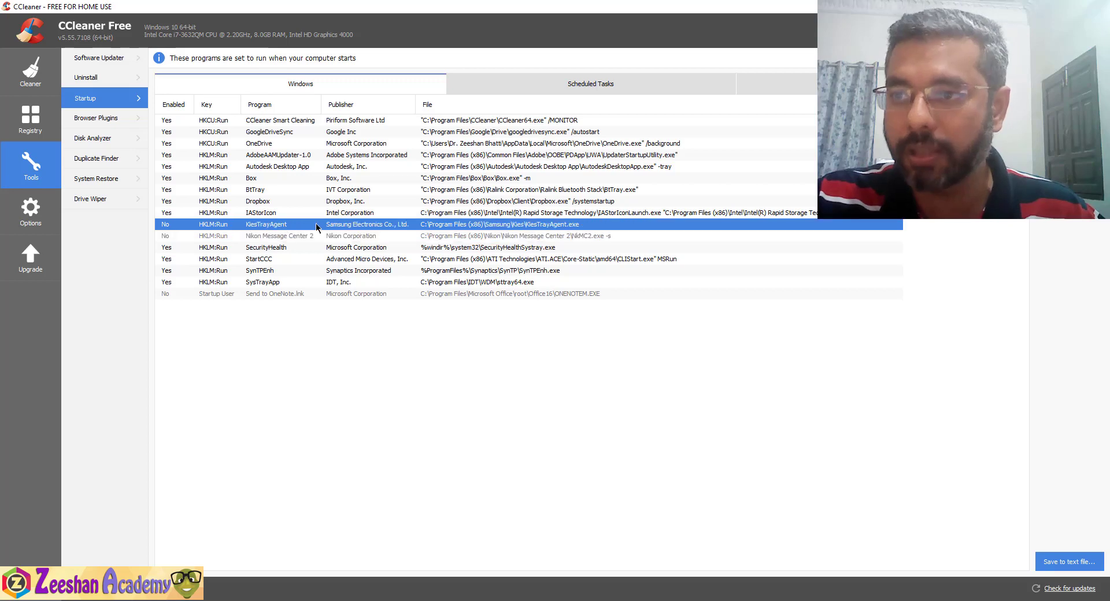
click(1069, 145)
click(569, 340)
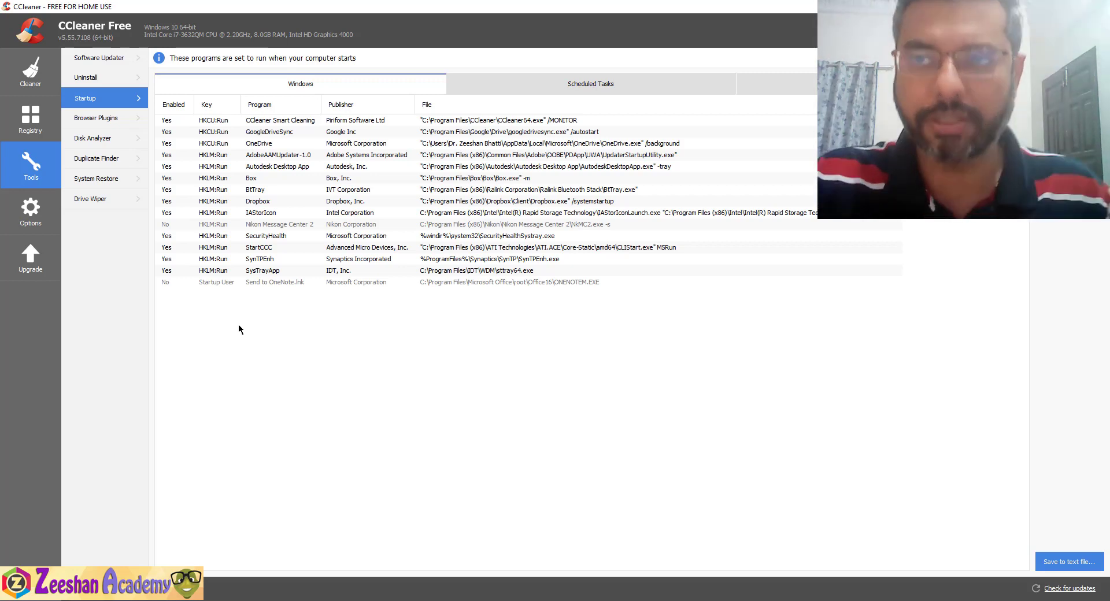
Step: Disable all the Internet Explorer browser plugins at once, covering both the extensions and the helpers
click(102, 123)
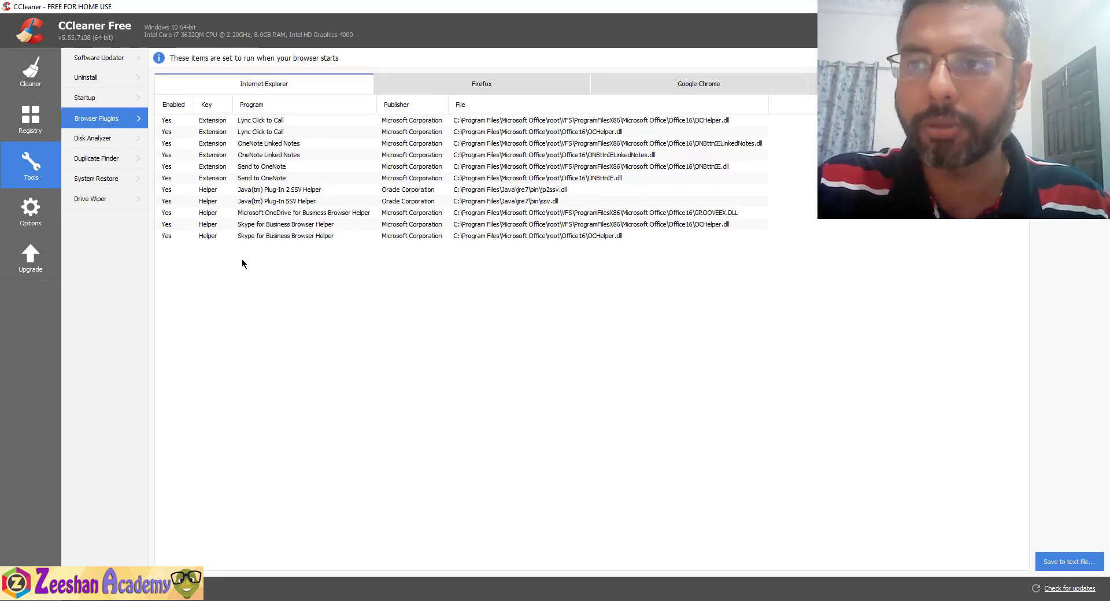
drag(261, 256, 304, 122)
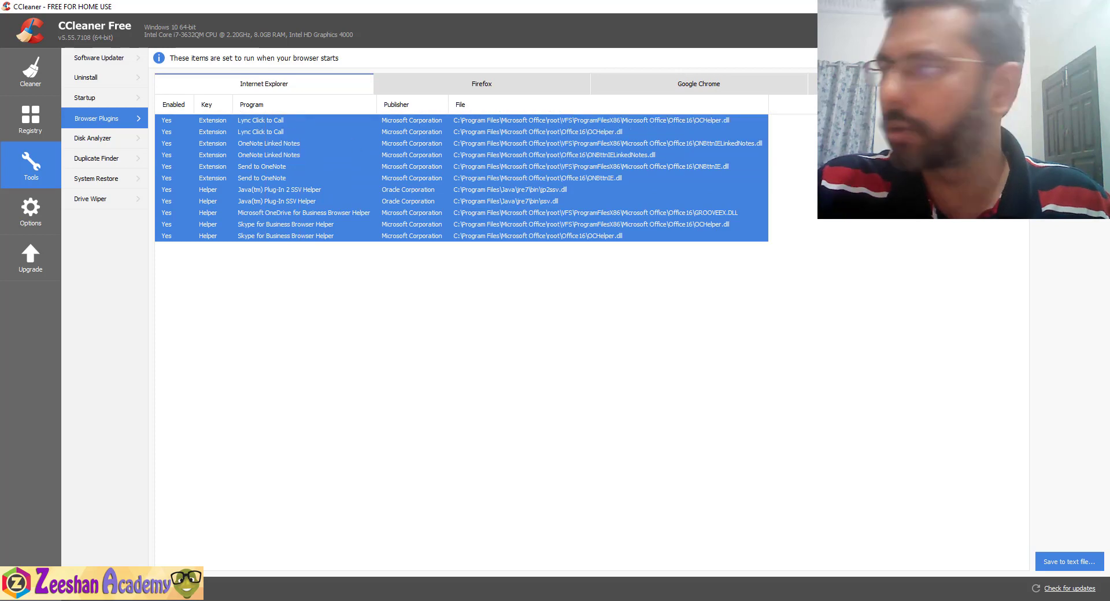
click(1069, 103)
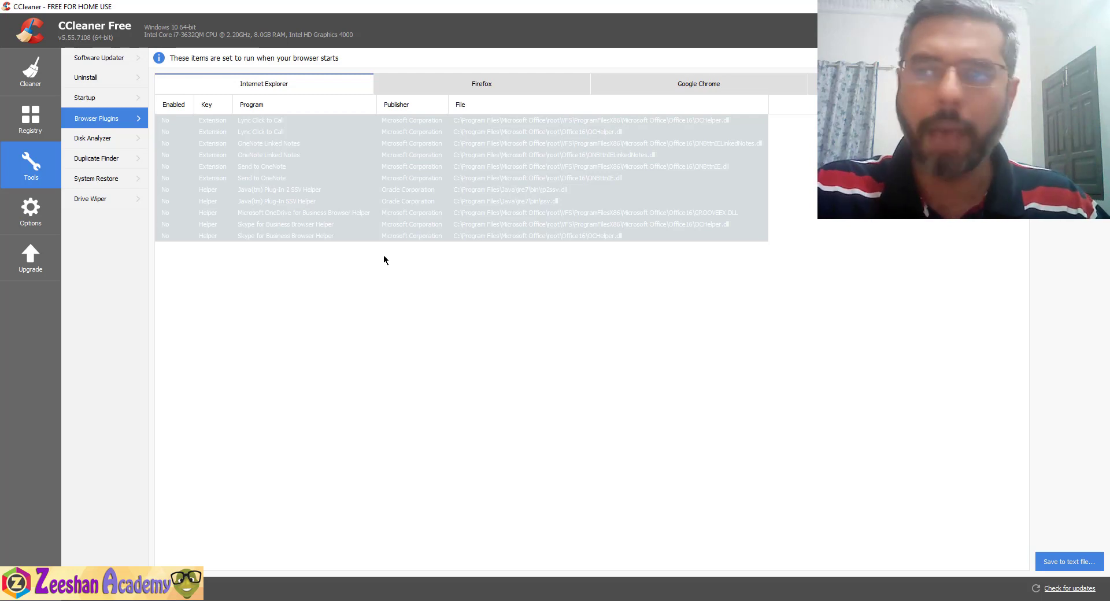
Step: Look over the scan options of Disk Analyzer and the matching and ignore options of Duplicate Finder
click(92, 139)
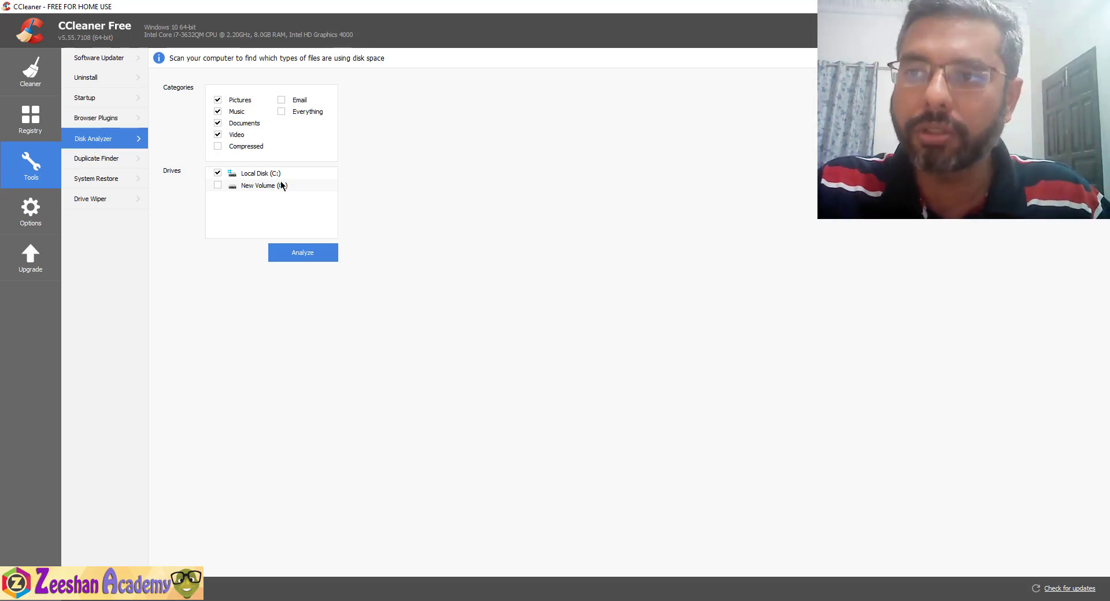
click(108, 163)
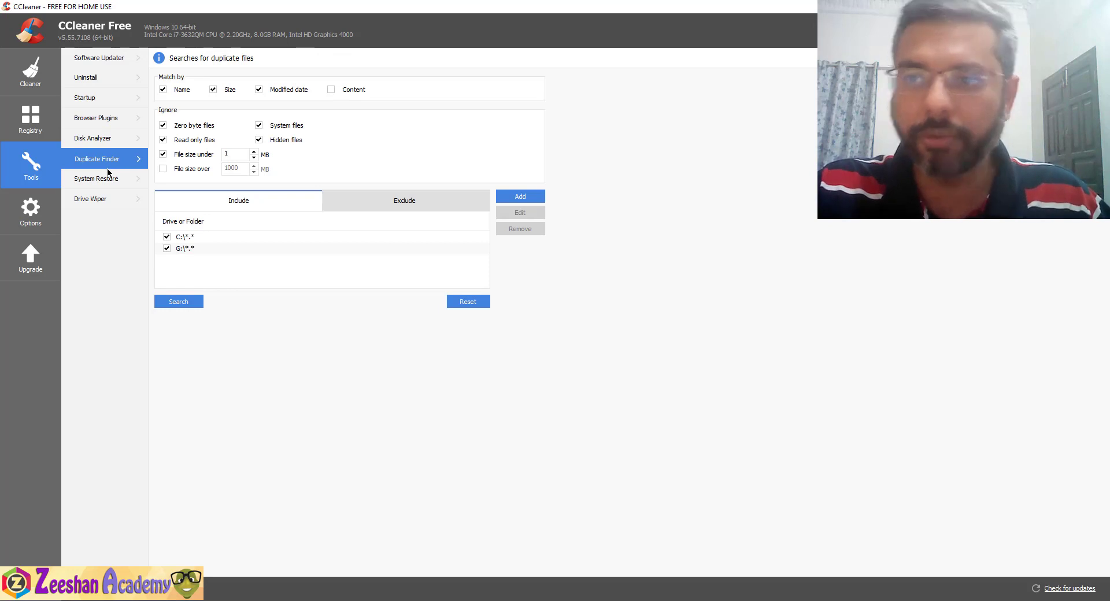
Step: Review the System Restore points, revisit Disk Analyzer and Duplicate Finder, and look over the Drive Wiper settings
click(115, 175)
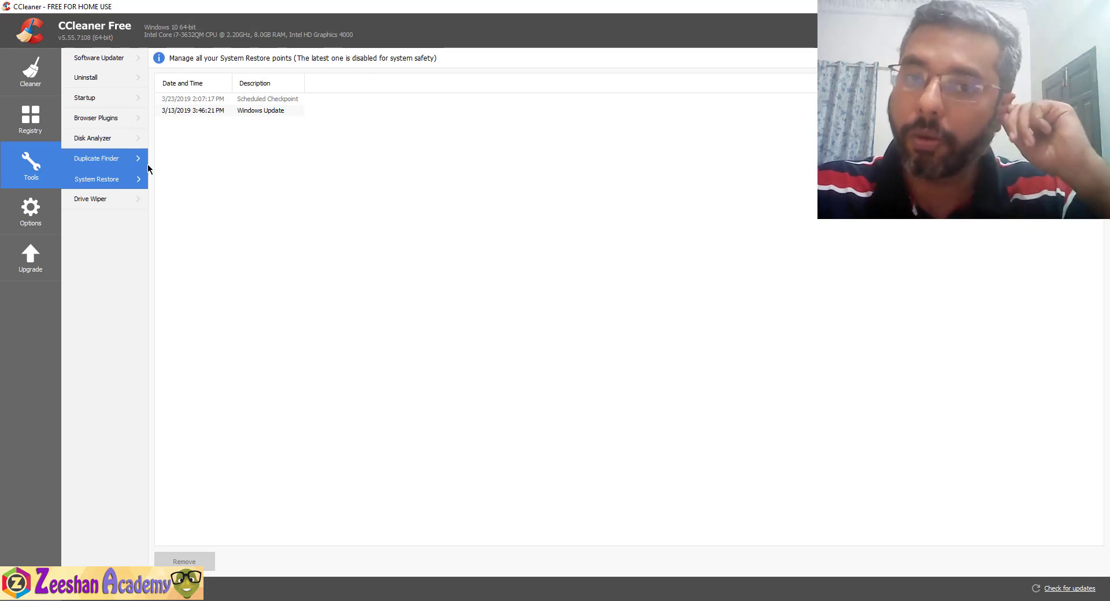
click(106, 153)
click(113, 138)
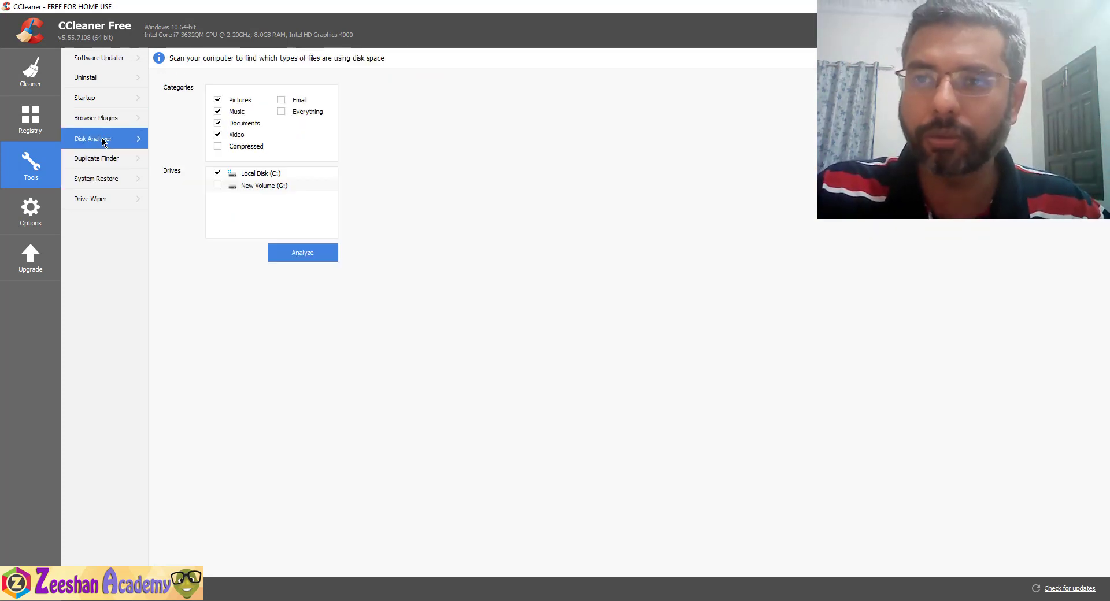
click(91, 159)
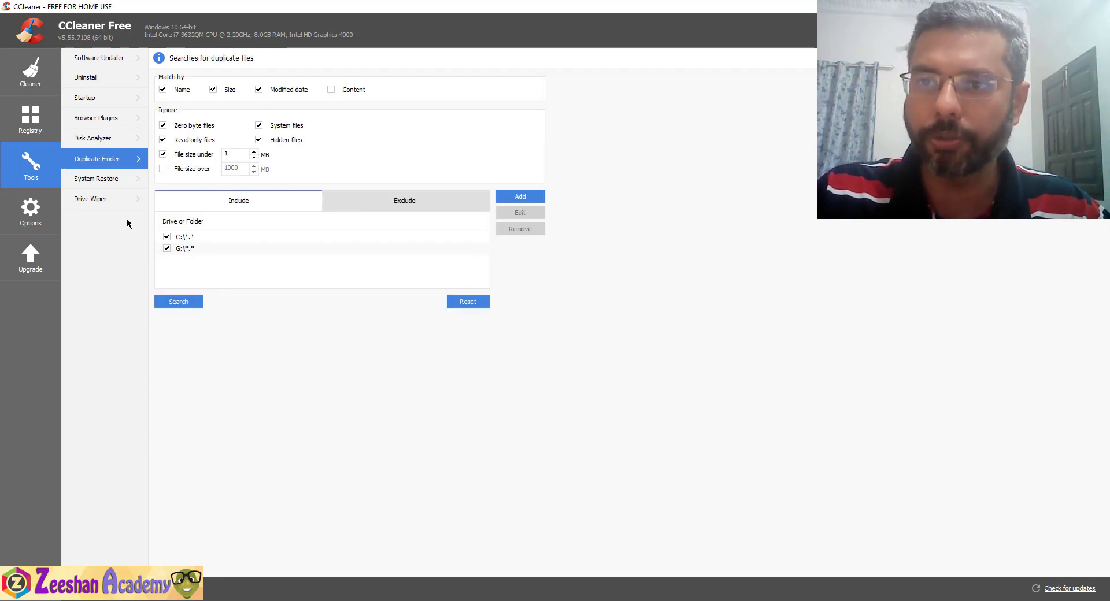
click(103, 203)
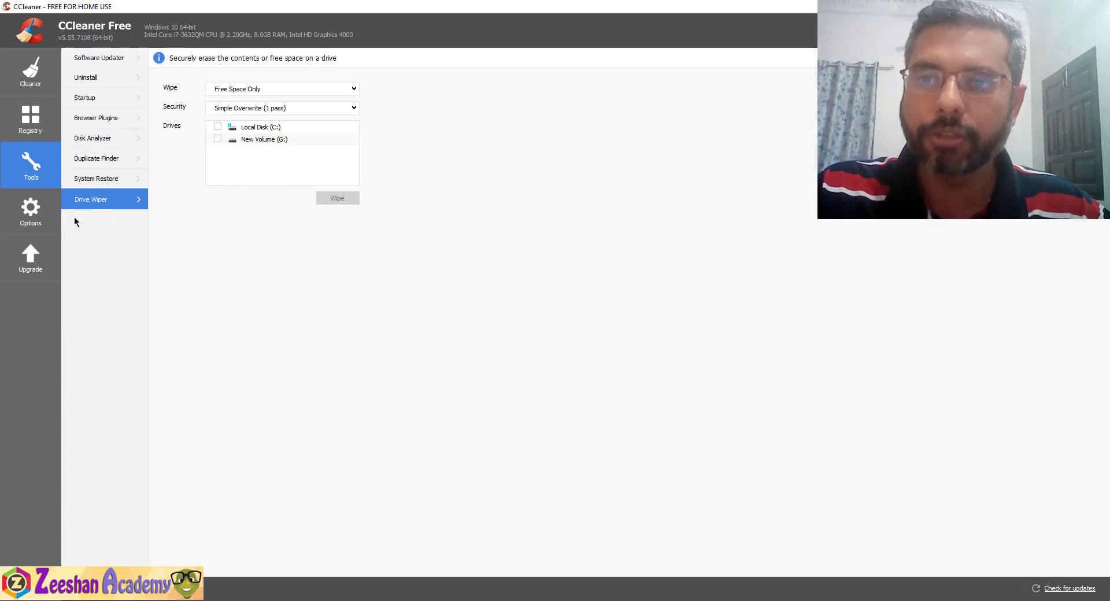
Step: Look through the program's cookie, exclusion and scheduling options, and return to the Cleaner results
click(35, 213)
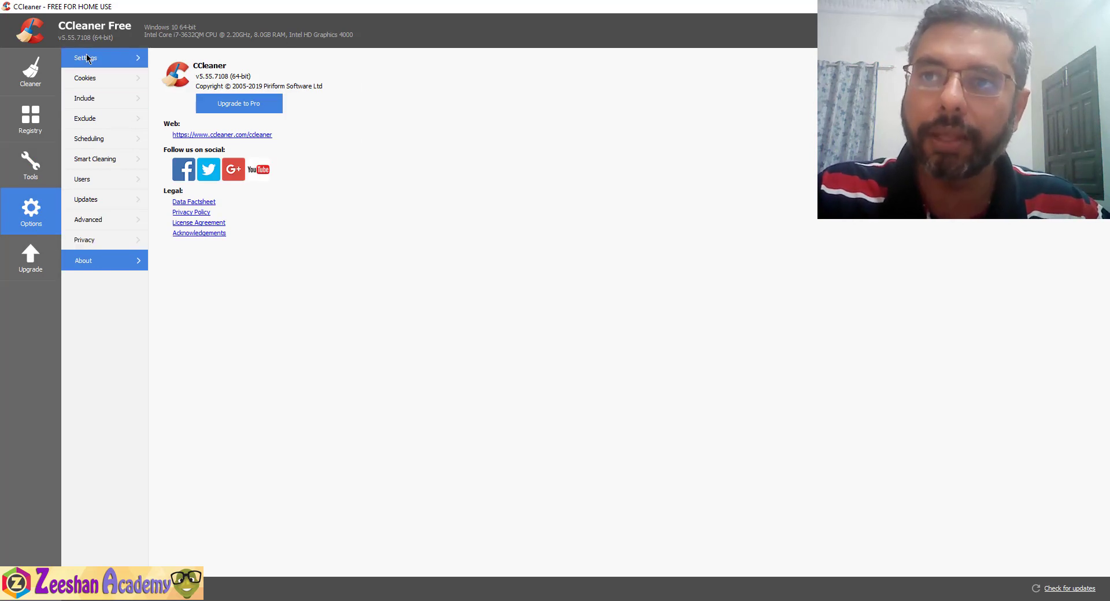
click(86, 85)
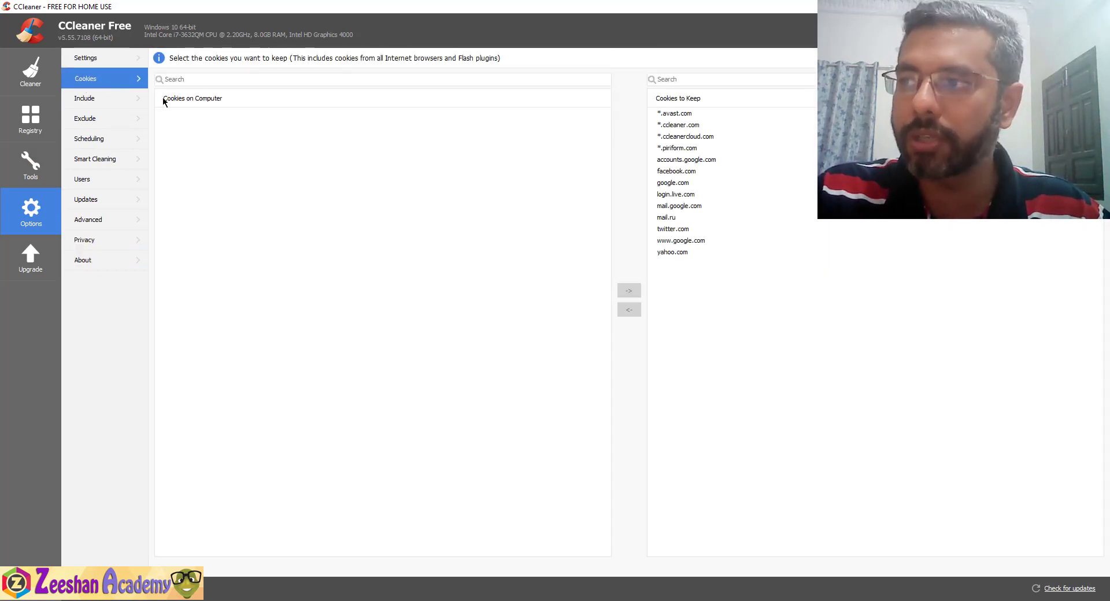
click(108, 119)
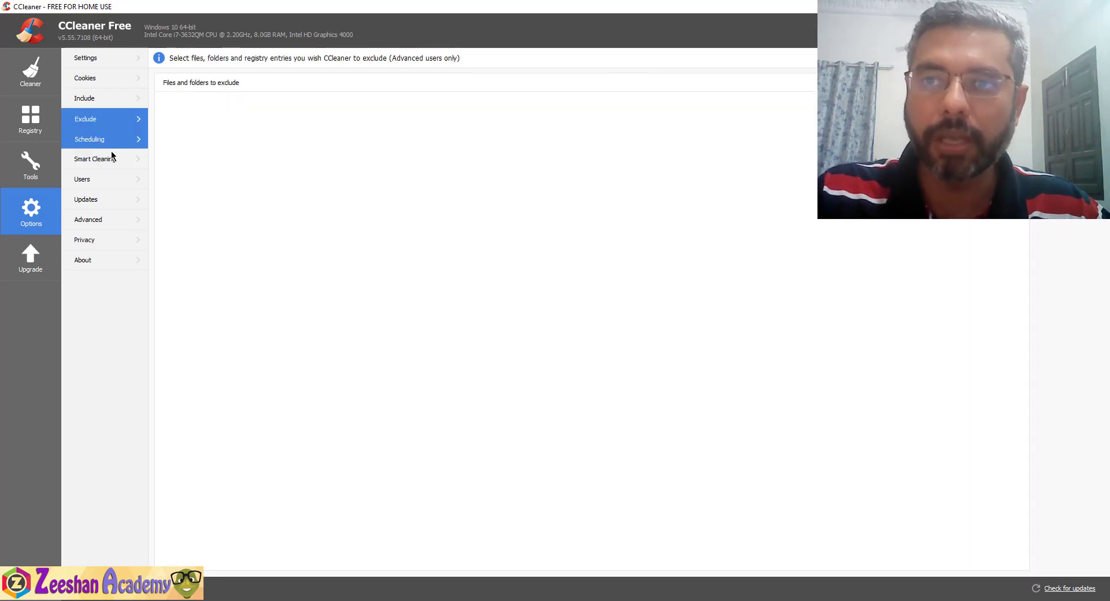
click(110, 144)
click(25, 72)
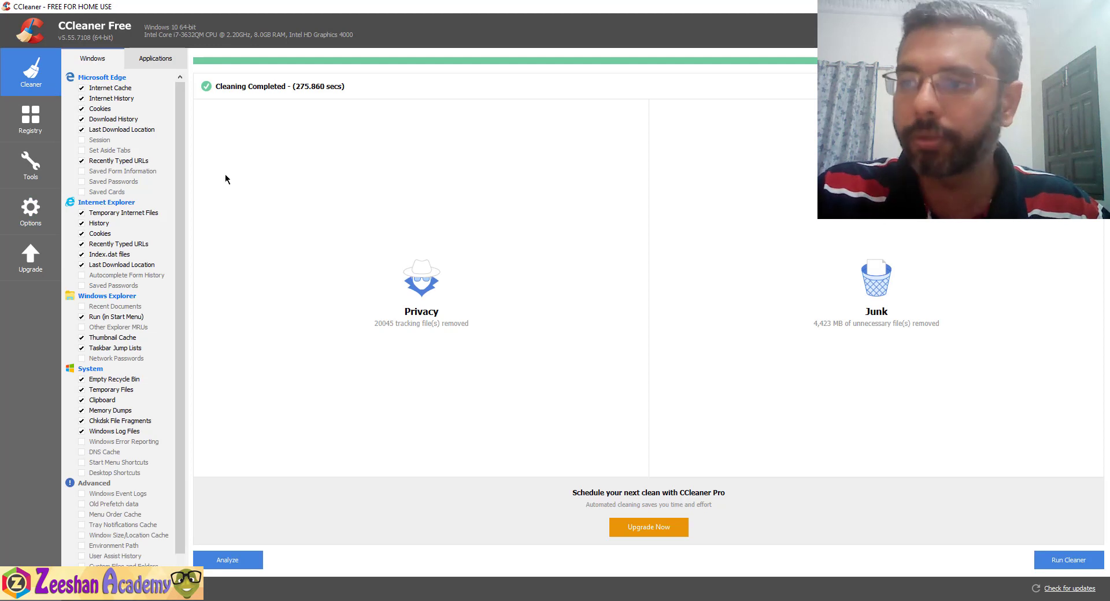